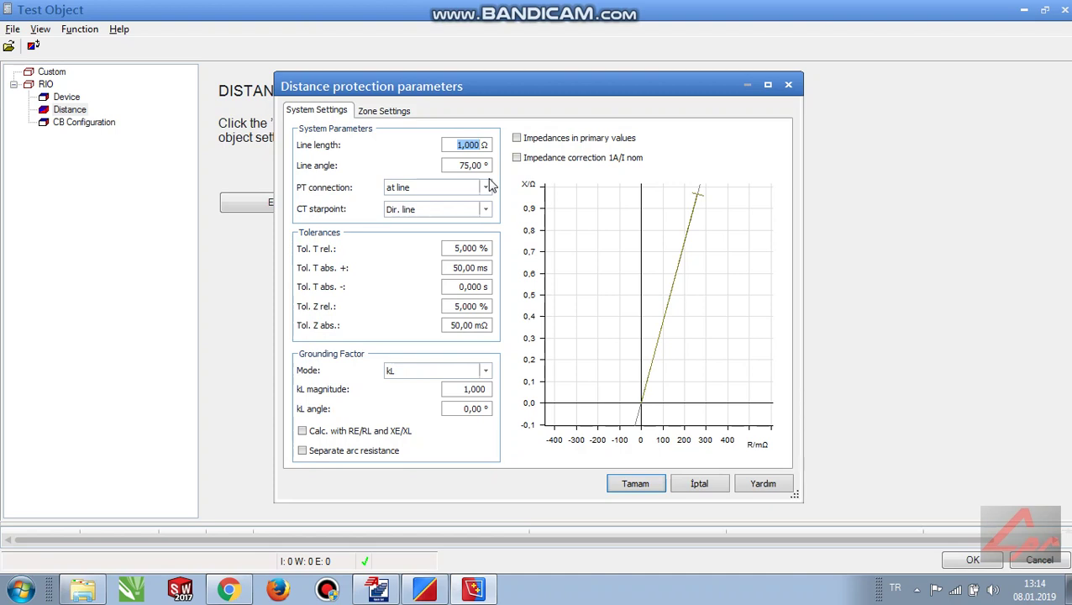
# - Set the line length to 13,90 Ω and the line angle to 79°
pyautogui.write('13,')
pyautogui.write('90')
pyautogui.press('Tab')
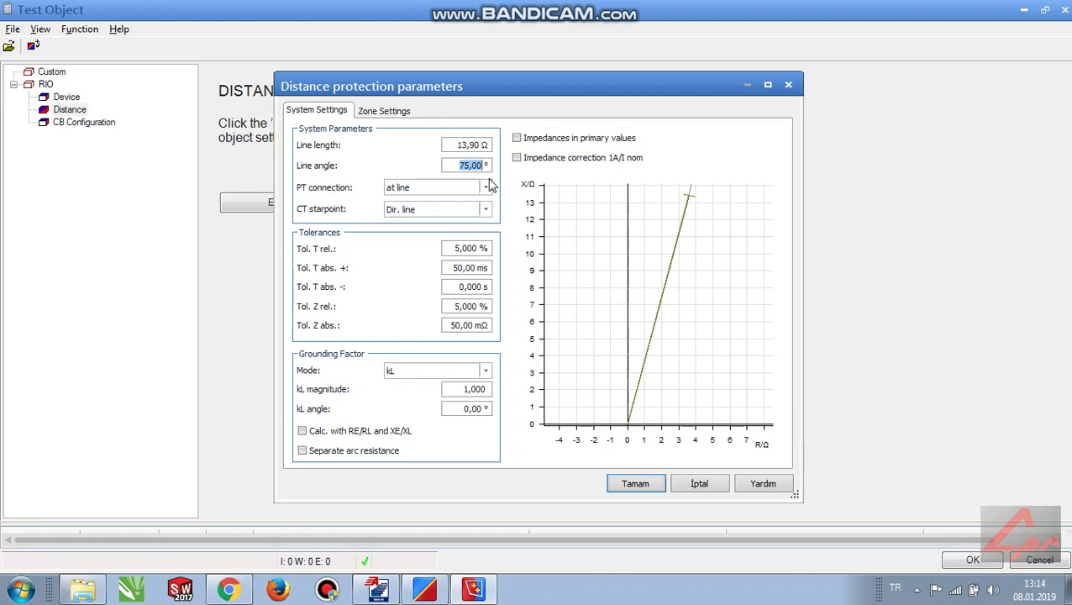
pyautogui.write('79')
pyautogui.press('Tab')
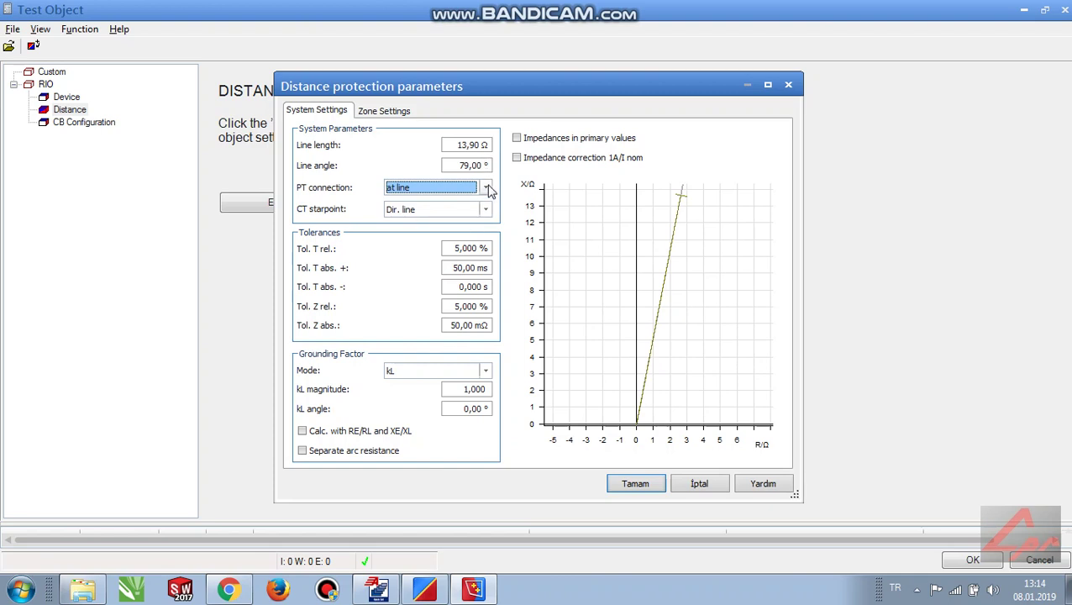
# - Choose "at line" as the PT connection and "Dir. line" as the CT starpoint
pyautogui.click(486, 187)
pyautogui.click(471, 203)
pyautogui.click(485, 209)
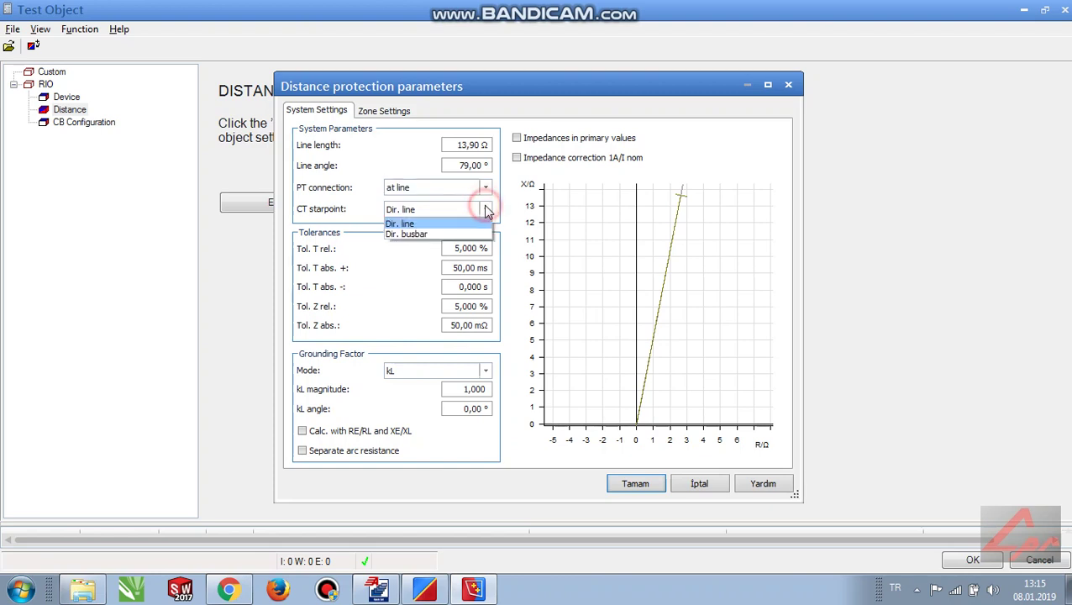
pyautogui.click(438, 227)
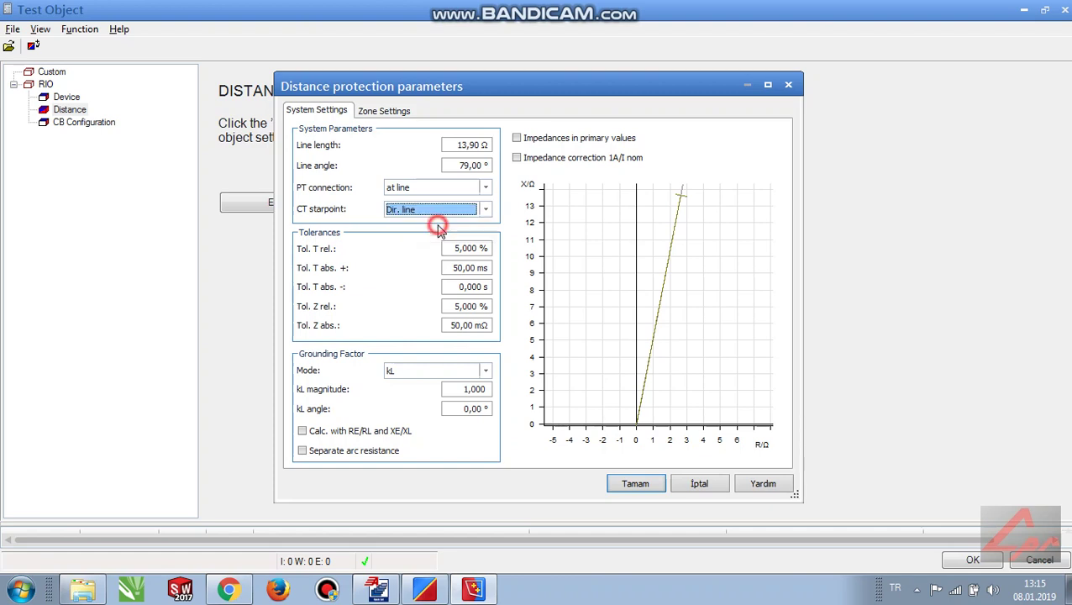
pyautogui.click(369, 231)
# - Set both relative tolerances, Tol. T rel. and Tol. Z rel., to 3 %
pyautogui.click(461, 248)
pyautogui.write('3')
pyautogui.press('Tab')
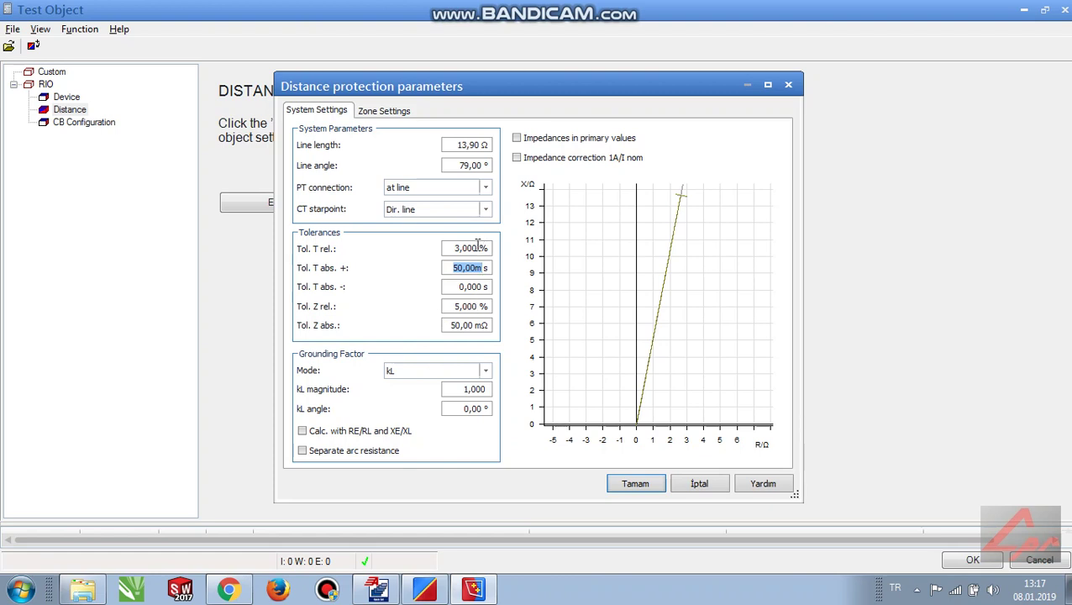
pyautogui.click(458, 307)
pyautogui.write('3')
# - Switch the grounding factor mode to RE/RL and XE/XL, with RE/RL at 1,5 and XE/XL at 1,3
pyautogui.click(484, 372)
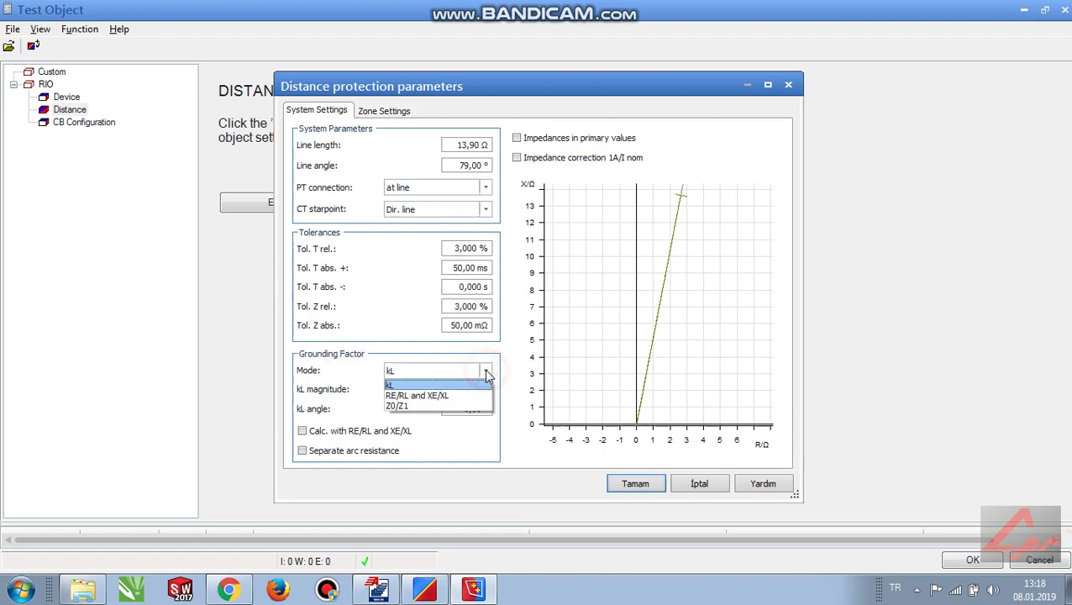
pyautogui.click(410, 395)
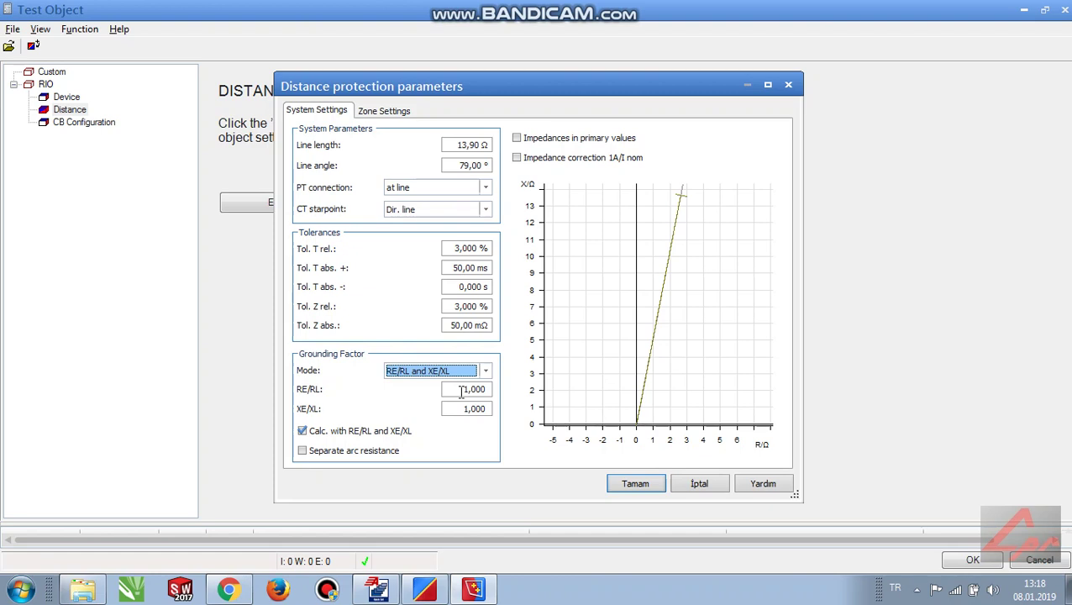
pyautogui.click(460, 391)
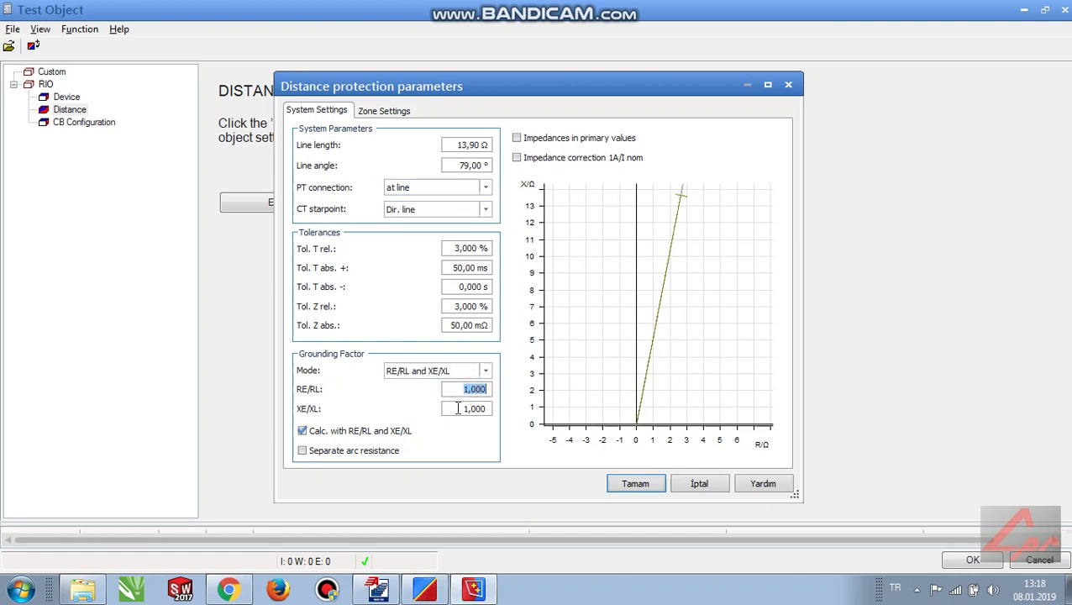
pyautogui.click(457, 408)
pyautogui.click(466, 389)
pyautogui.write('1,5')
pyautogui.press('Tab')
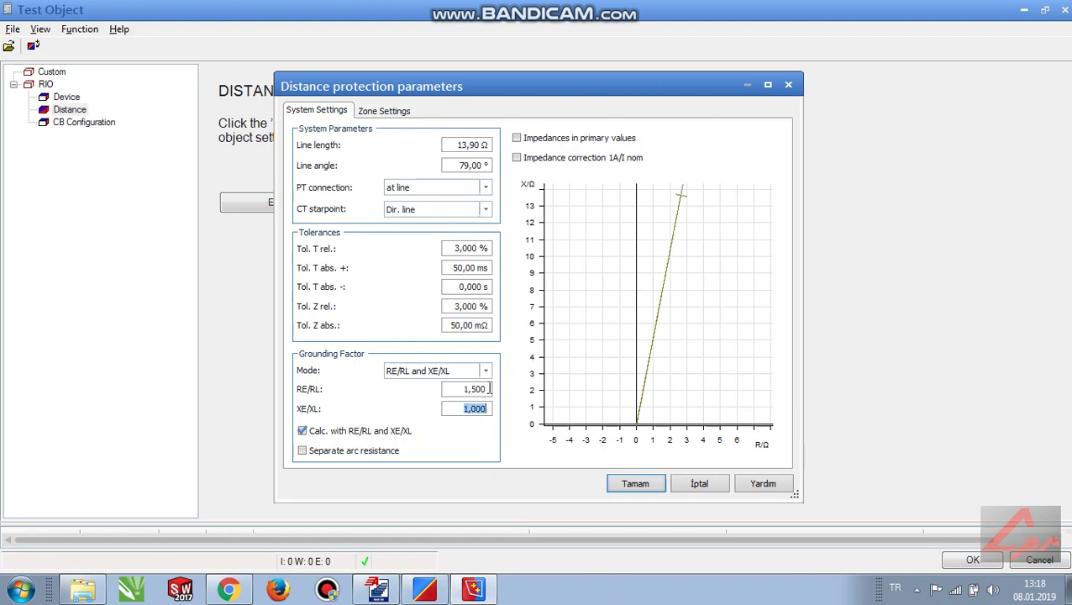
pyautogui.write('1,3')
pyautogui.press('Tab')
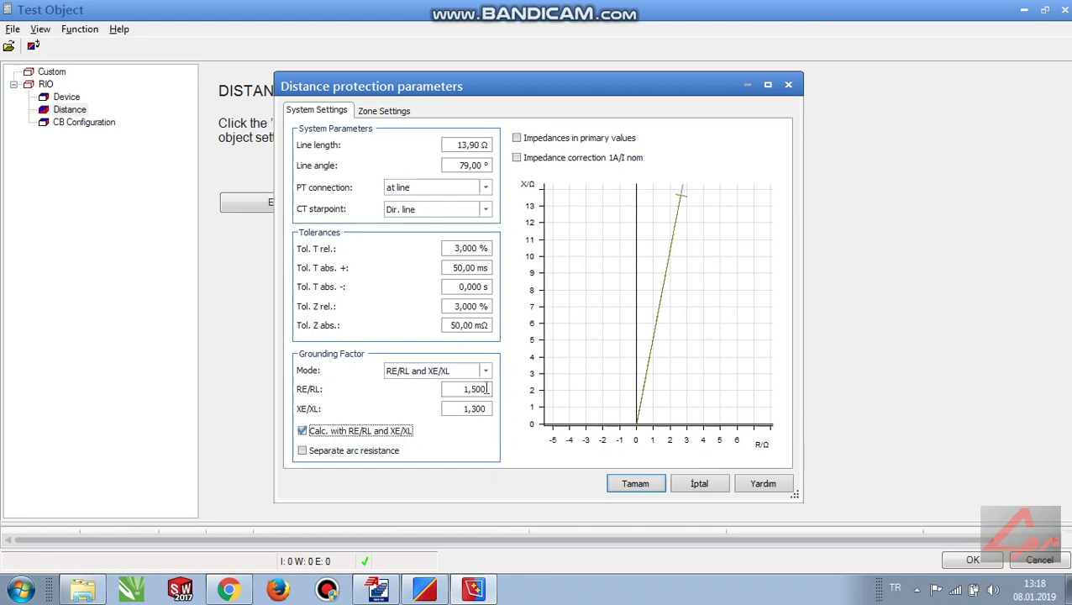
# - Add ten new zones, Z1 to Z10, in the zone settings of the distance protection parameters
pyautogui.click(383, 113)
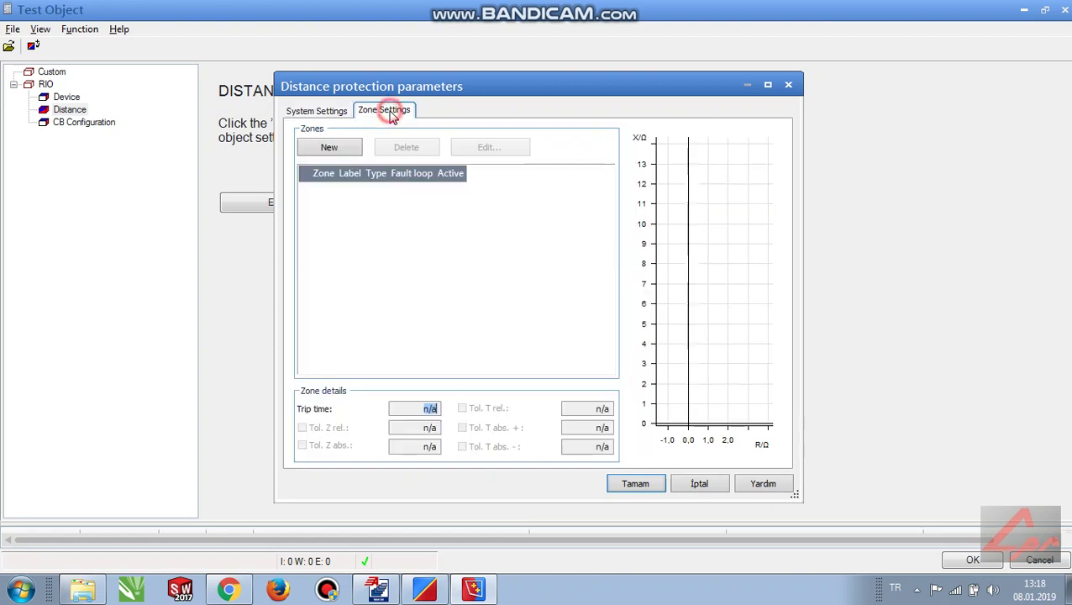
pyautogui.click(359, 231)
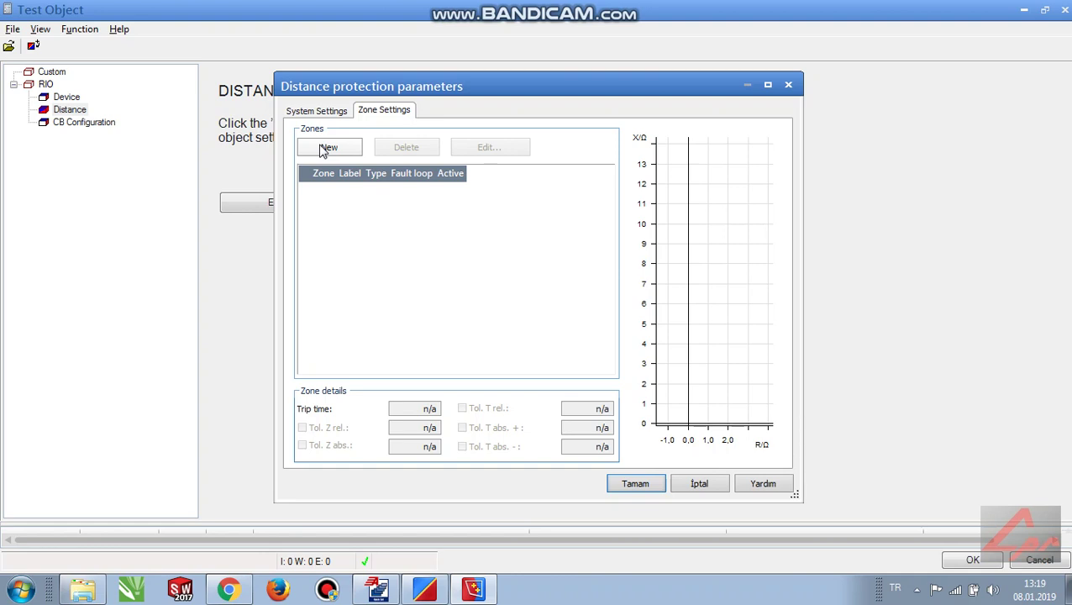
pyautogui.click(325, 148)
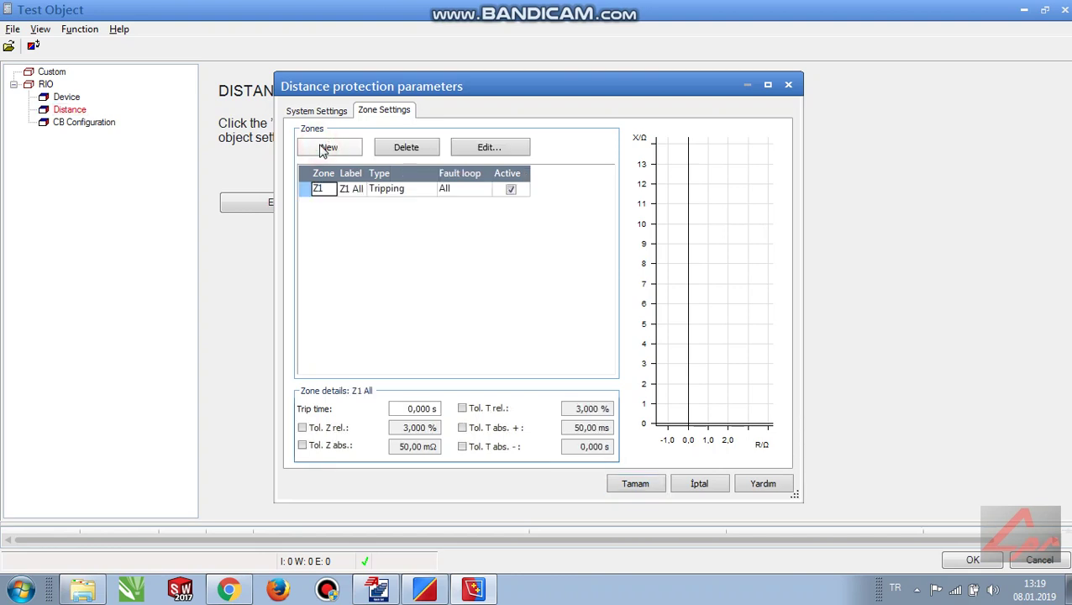
pyautogui.click(324, 147)
pyautogui.click(324, 148)
pyautogui.click(324, 148)
pyautogui.click(324, 148)
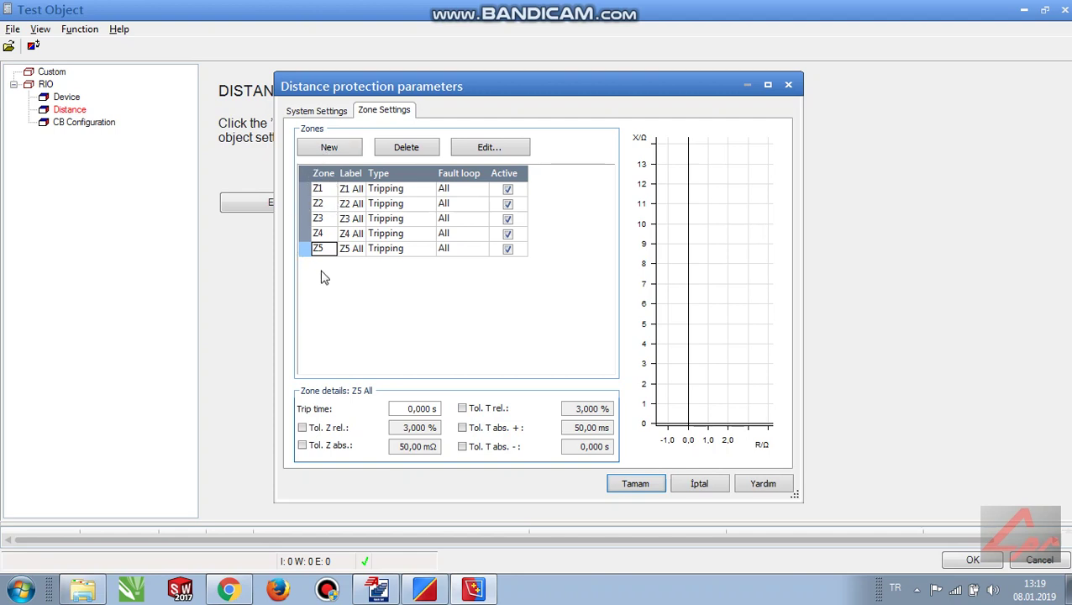
pyautogui.click(330, 149)
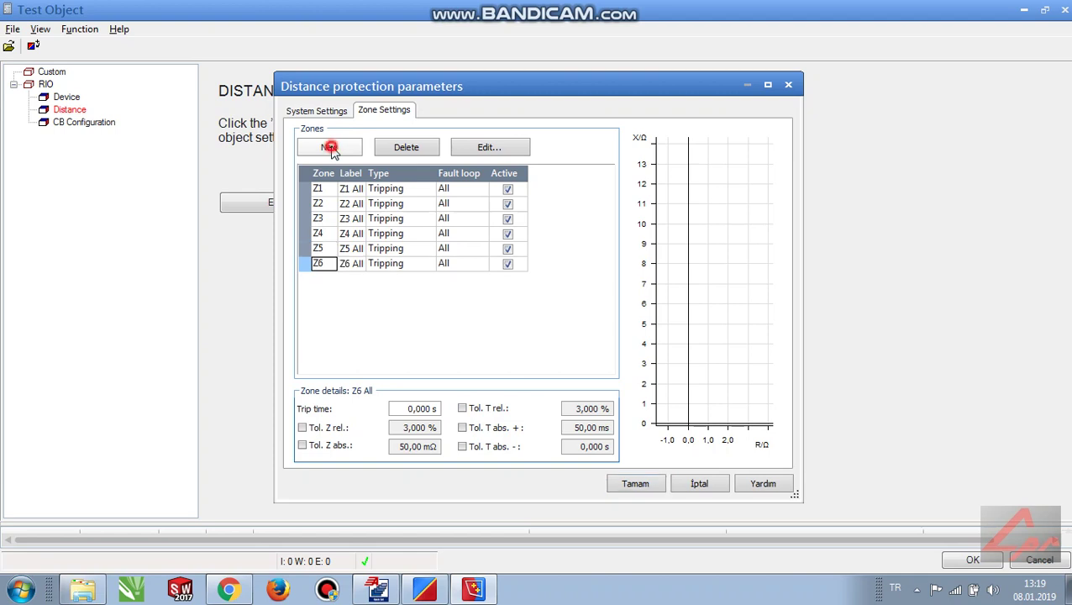
pyautogui.click(329, 148)
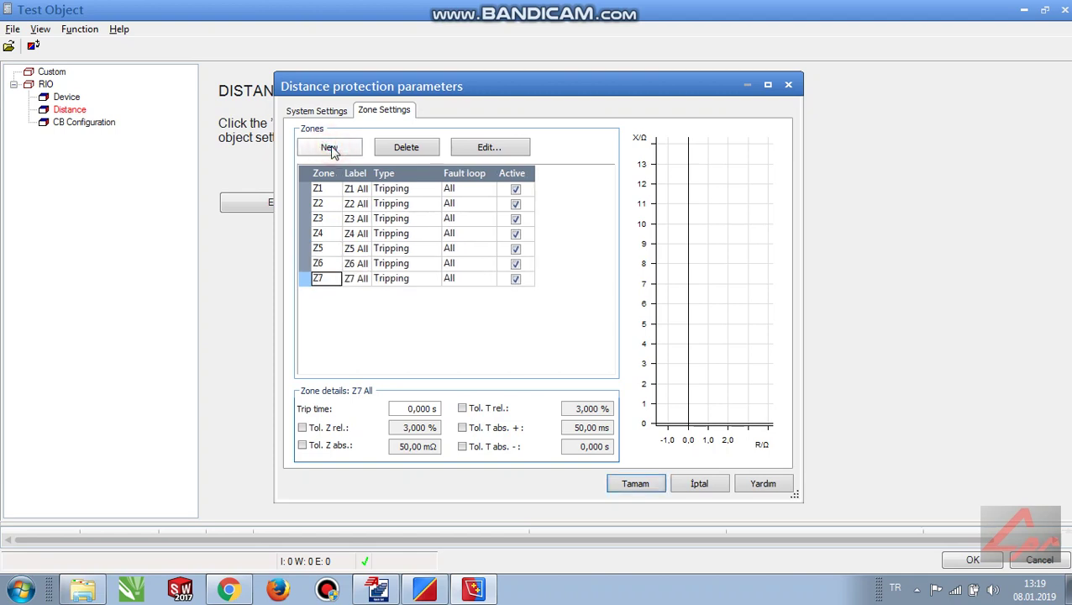
pyautogui.click(329, 148)
pyautogui.click(330, 148)
pyautogui.click(329, 148)
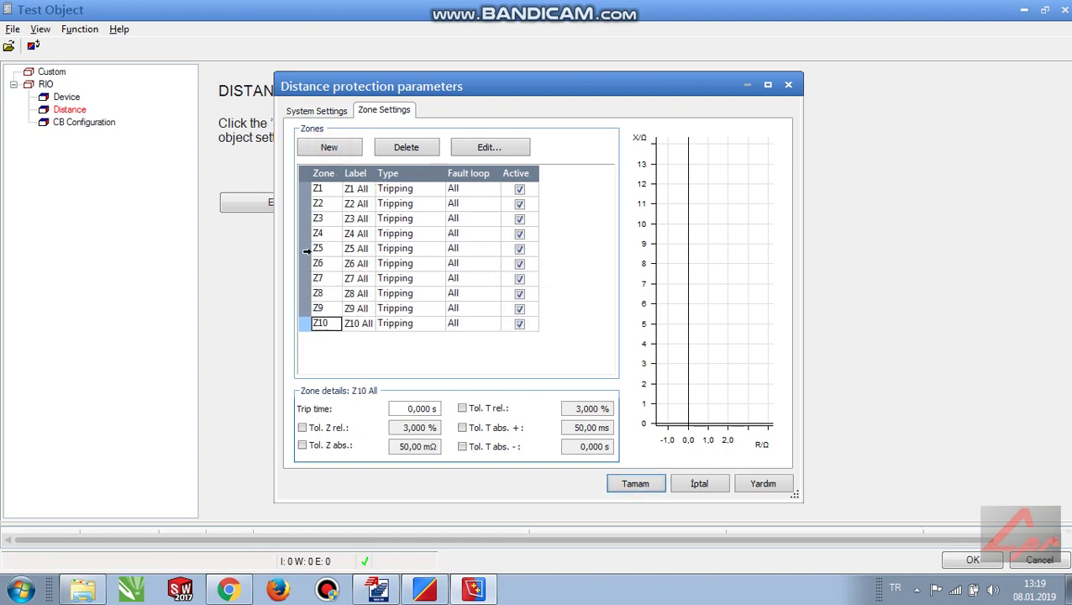
pyautogui.moveTo(301, 245); pyautogui.dragTo(308, 299)
pyautogui.click(301, 247)
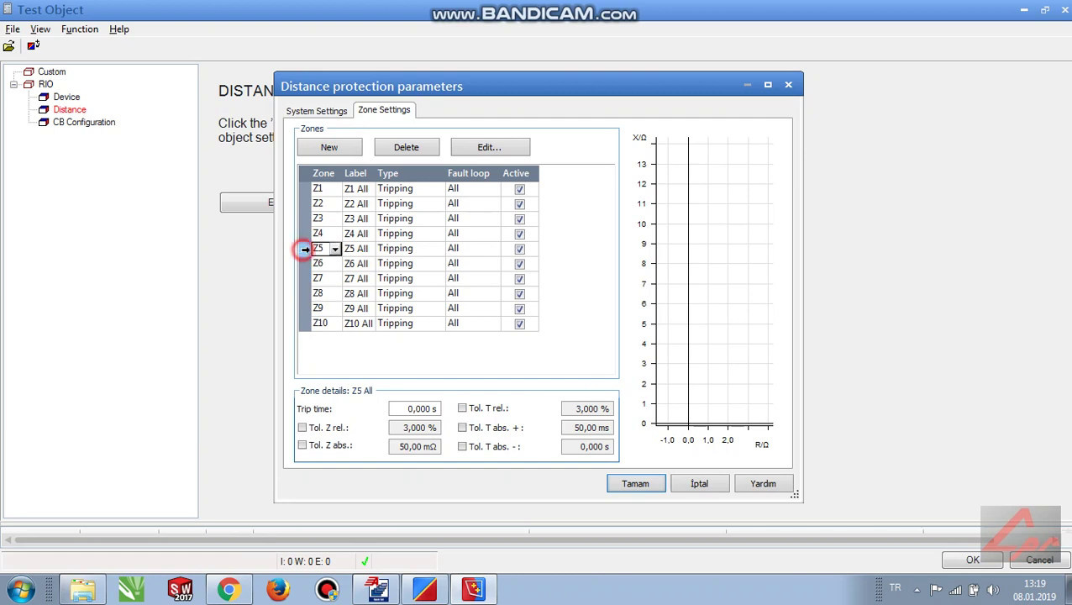
pyautogui.click(304, 263)
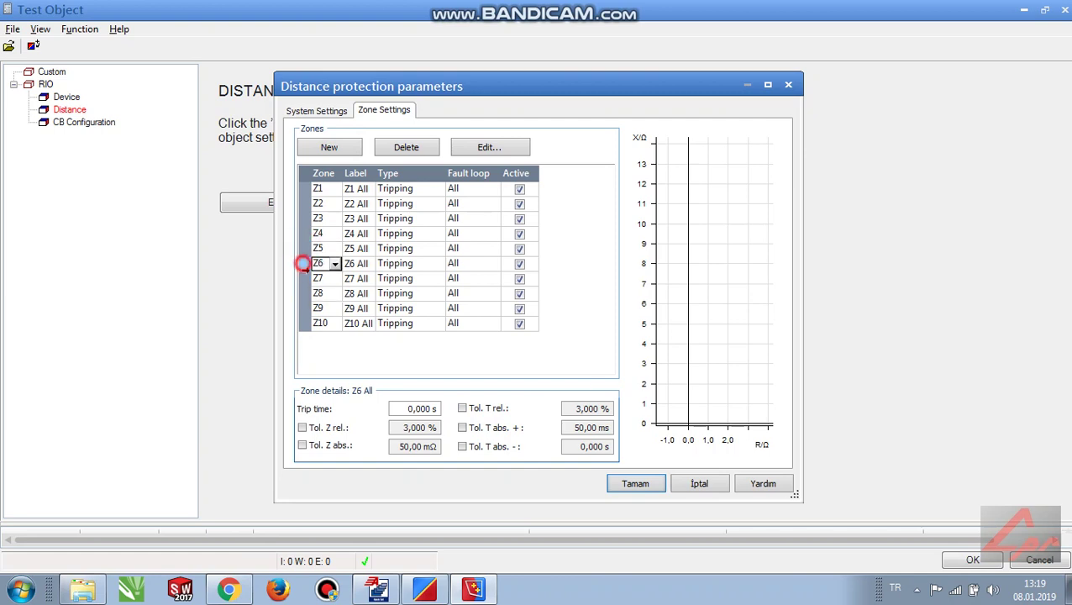
pyautogui.click(304, 278)
pyautogui.click(304, 293)
pyautogui.click(304, 308)
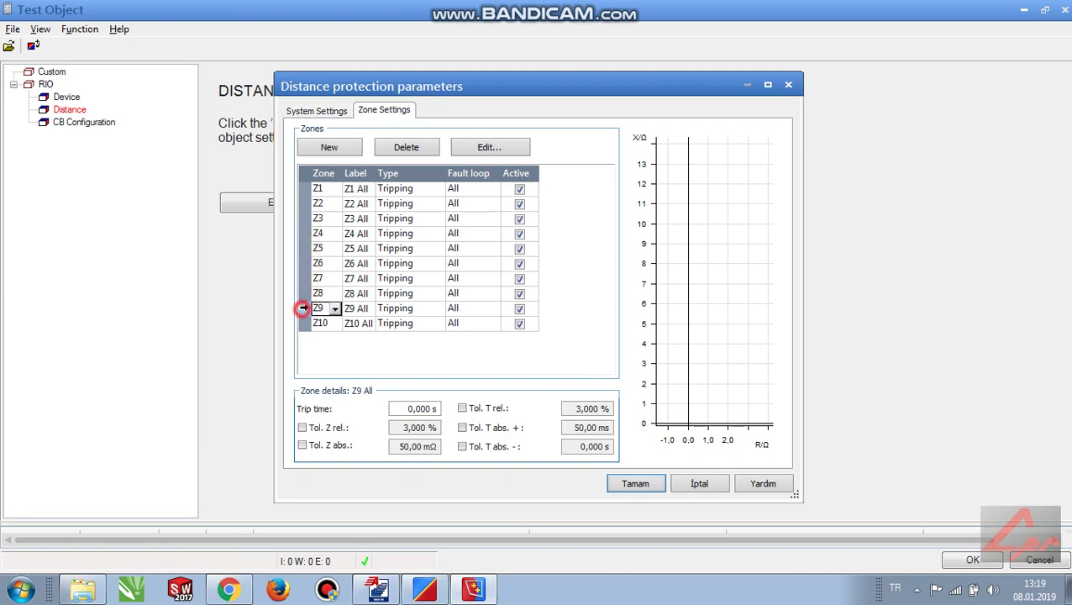
pyautogui.click(305, 323)
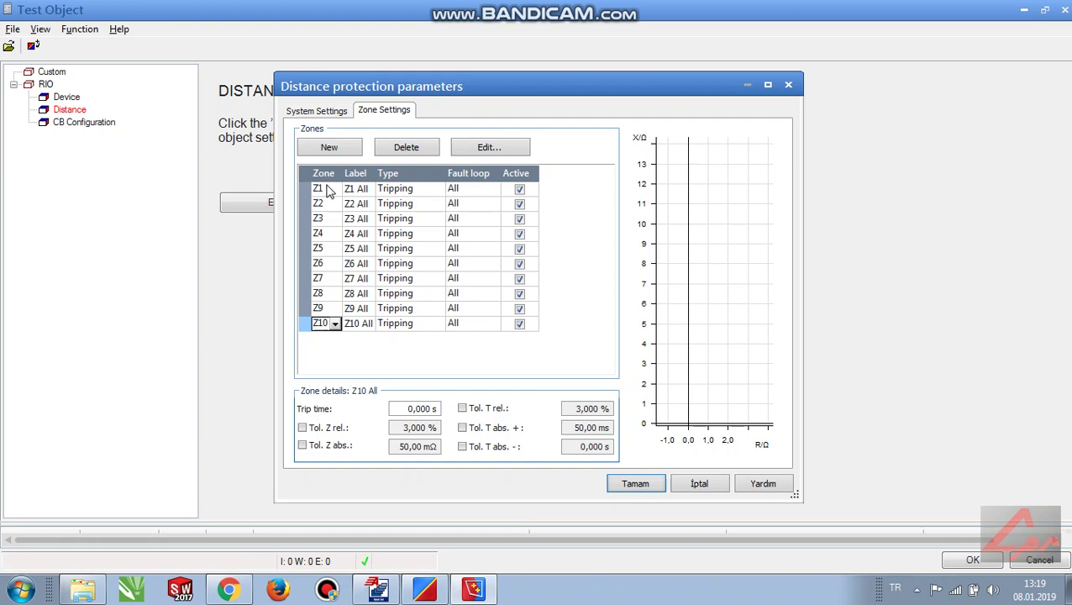
# - Set the fault loop of zones Z1 and Z2 to L-L
pyautogui.click(488, 188)
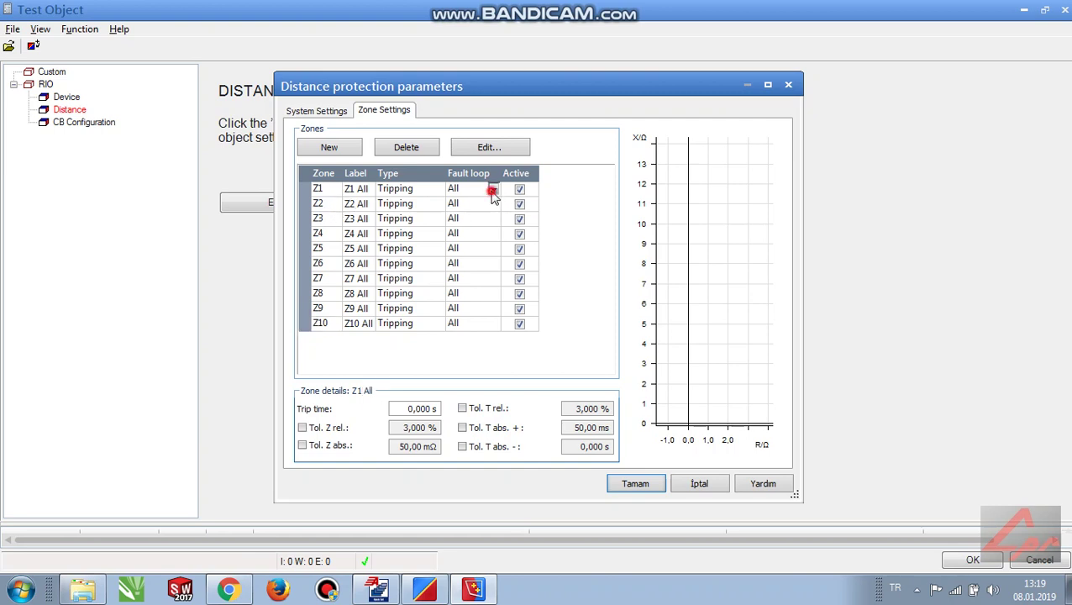
pyautogui.click(494, 190)
pyautogui.click(477, 227)
pyautogui.click(489, 203)
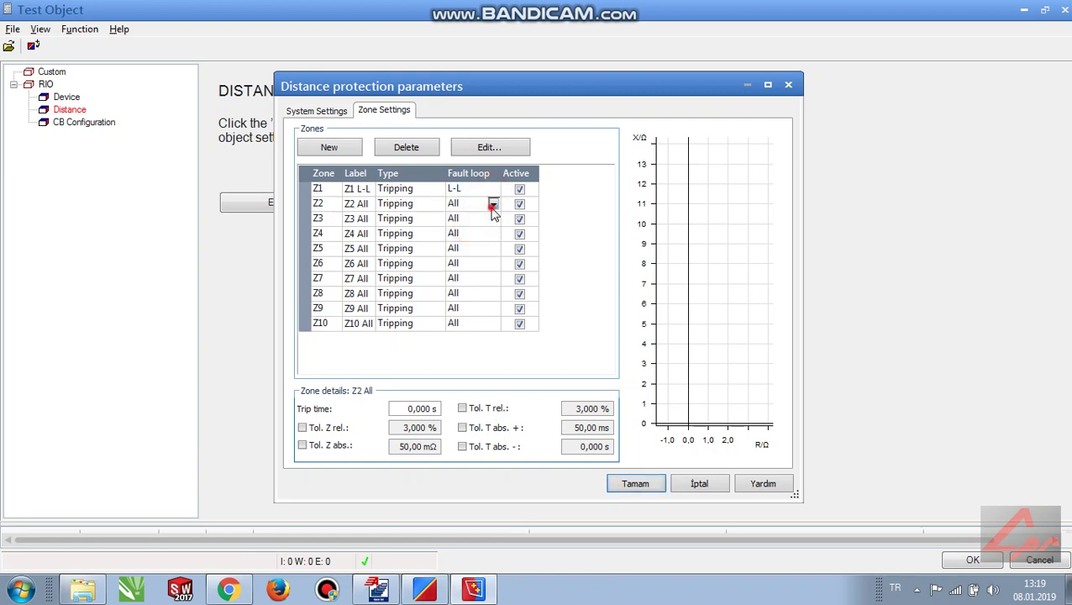
pyautogui.click(494, 203)
pyautogui.click(475, 240)
# - Set the fault loop of zones Z3, Z4 and Z5 to L-L
pyautogui.click(495, 221)
pyautogui.click(494, 218)
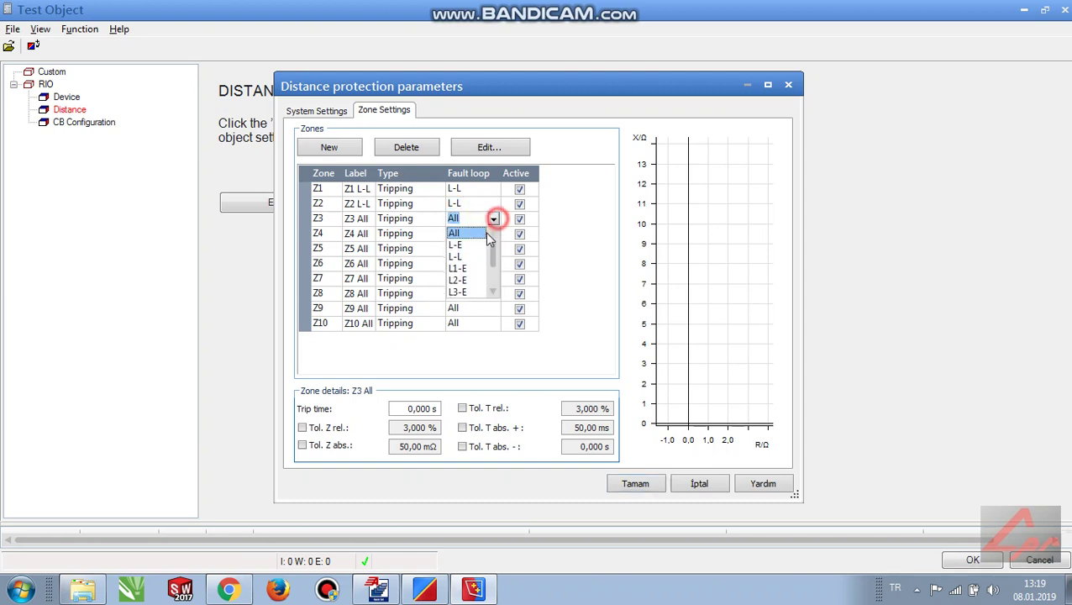
pyautogui.click(475, 256)
pyautogui.click(492, 233)
pyautogui.click(494, 233)
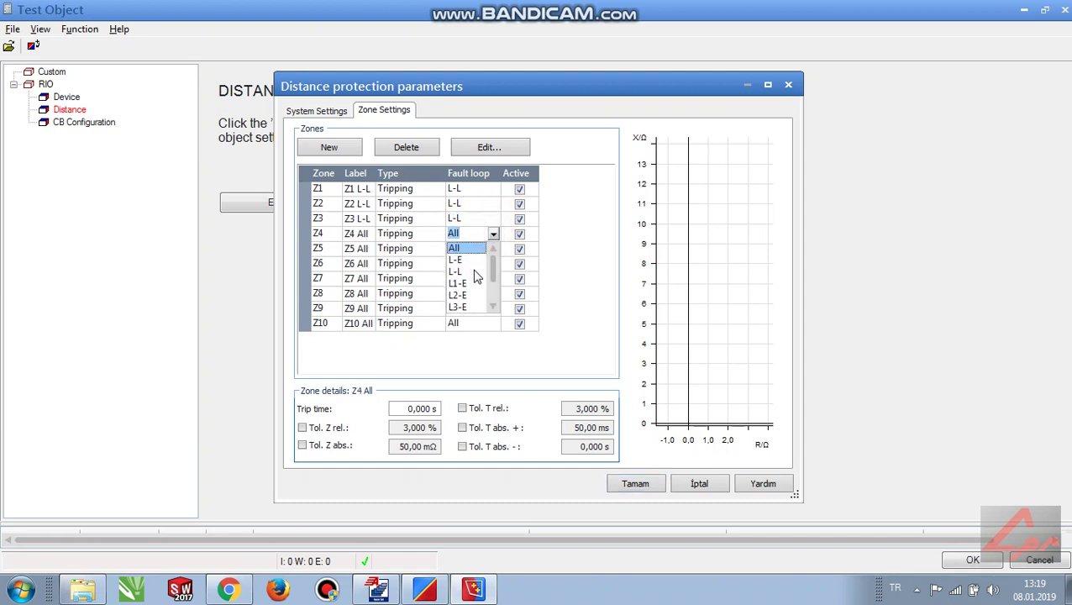
pyautogui.click(477, 270)
pyautogui.click(492, 249)
pyautogui.click(494, 248)
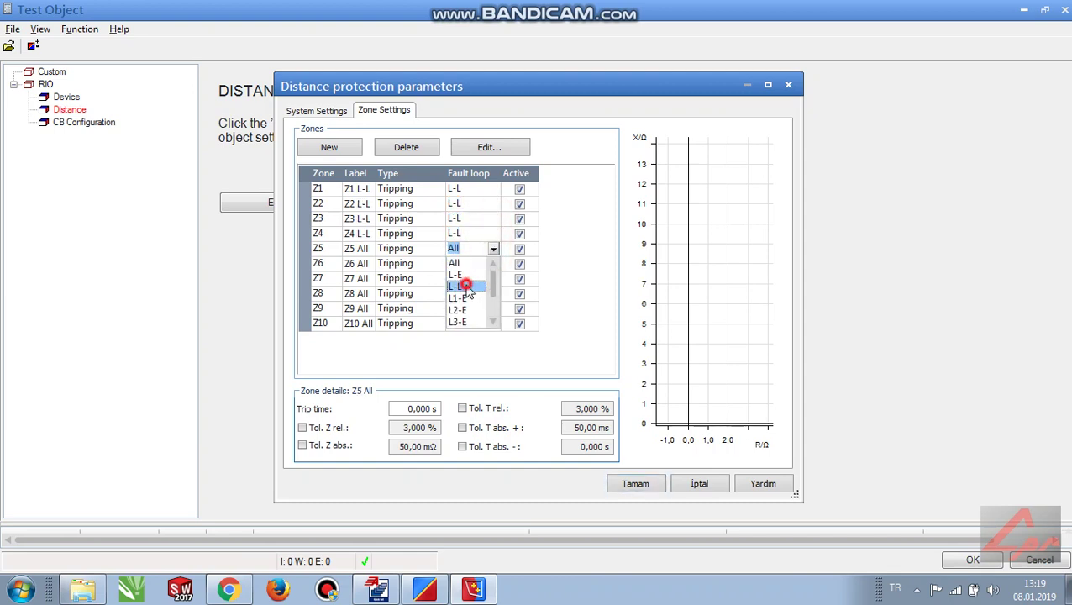
pyautogui.click(473, 284)
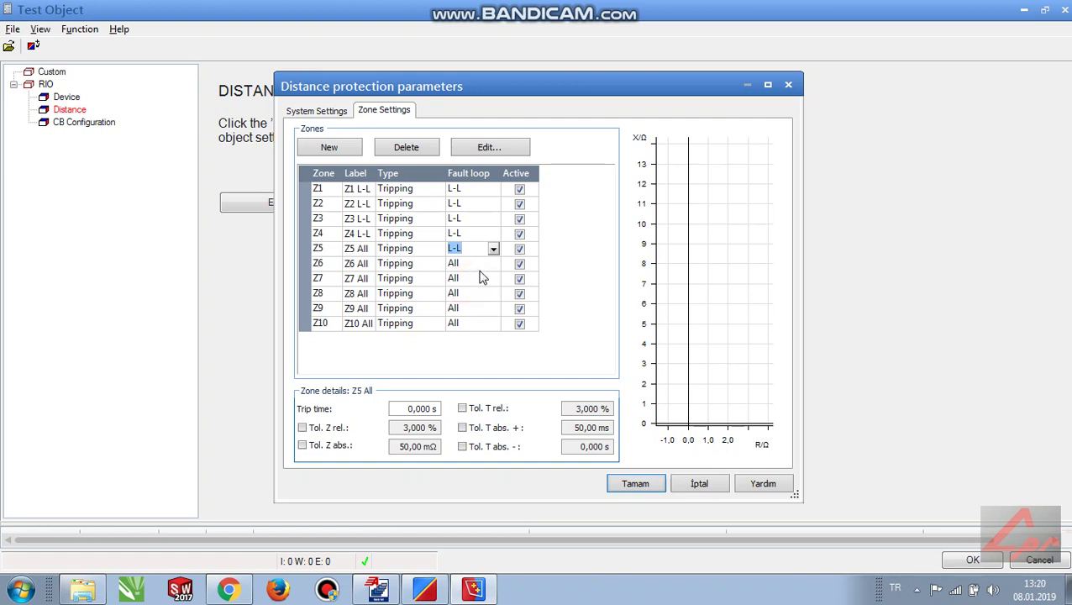
# - Set the fault loop of zones Z6 and Z7 to L-E
pyautogui.click(494, 263)
pyautogui.click(494, 263)
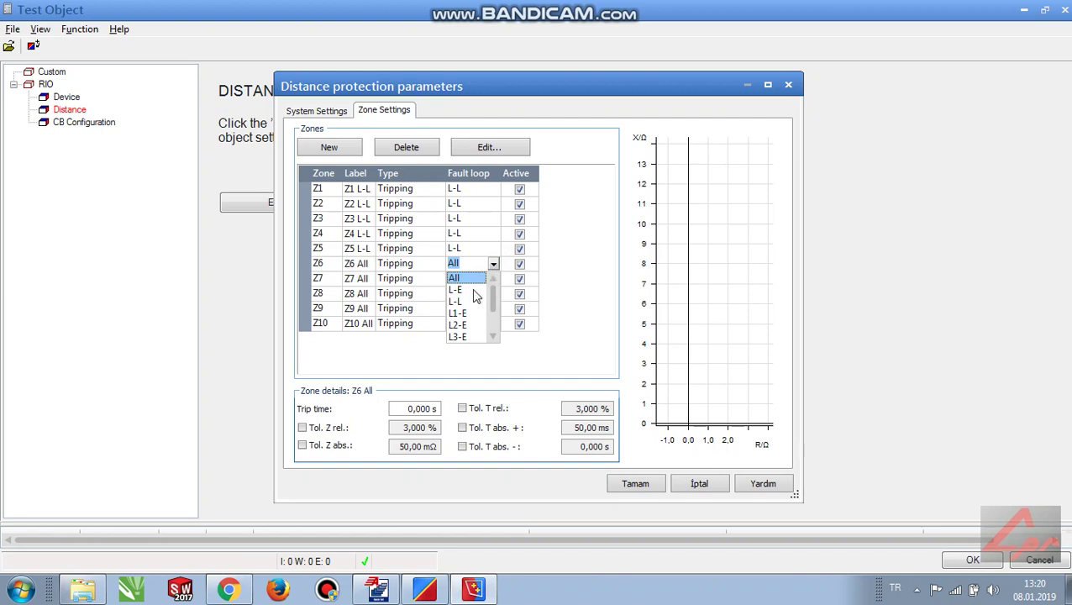
pyautogui.click(473, 290)
pyautogui.click(494, 278)
pyautogui.click(494, 278)
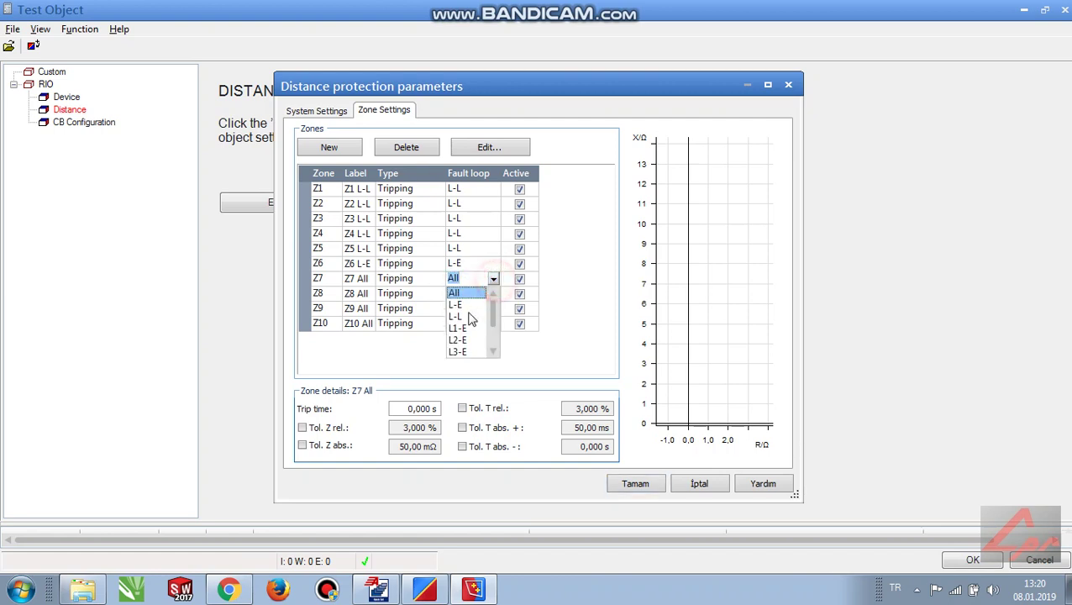
pyautogui.click(469, 304)
# - Set the fault loop of zones Z8, Z9 and Z10 to L-E
pyautogui.click(492, 292)
pyautogui.click(492, 293)
pyautogui.click(470, 321)
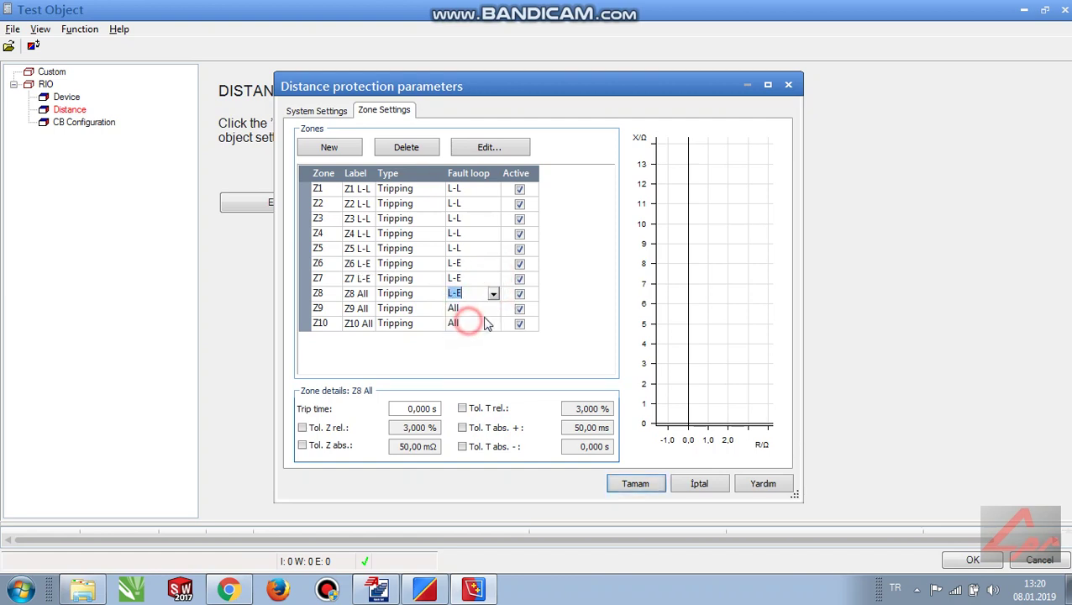
pyautogui.click(494, 309)
pyautogui.click(494, 308)
pyautogui.click(470, 331)
pyautogui.click(493, 323)
pyautogui.click(492, 323)
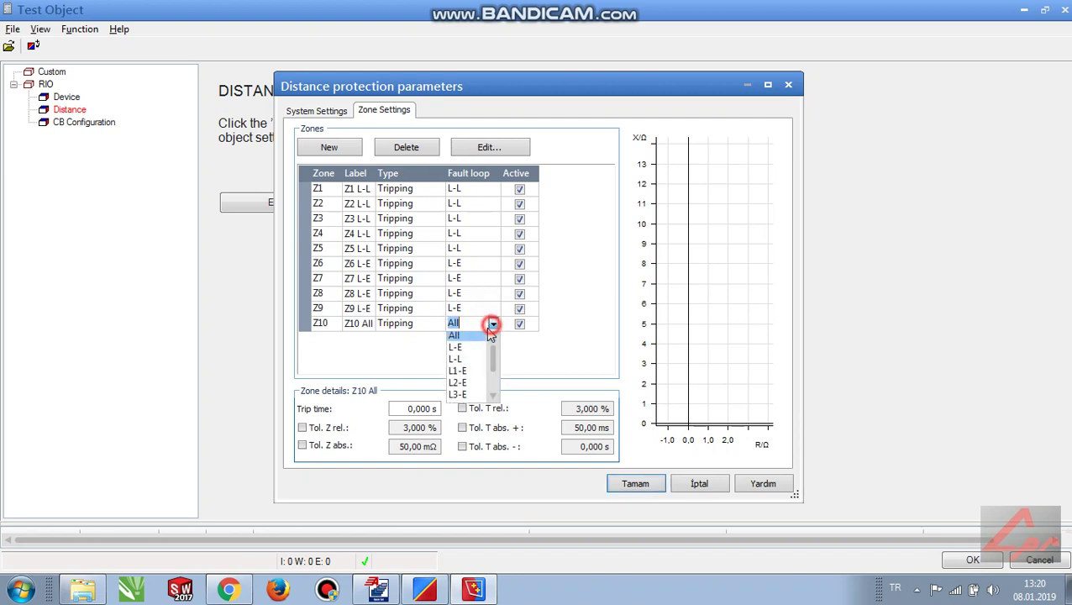
pyautogui.click(464, 347)
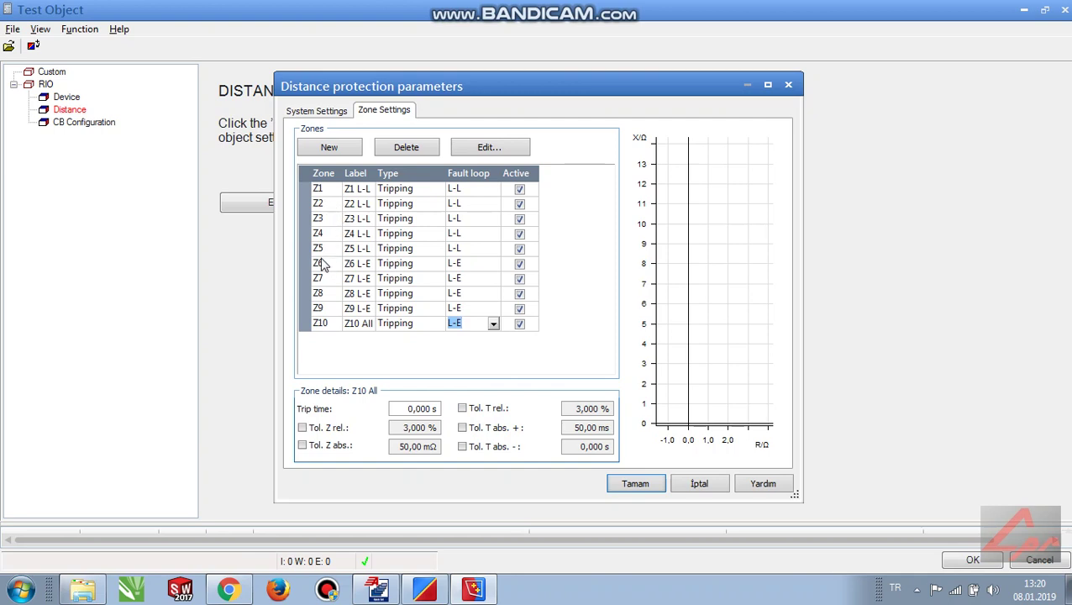
pyautogui.click(321, 188)
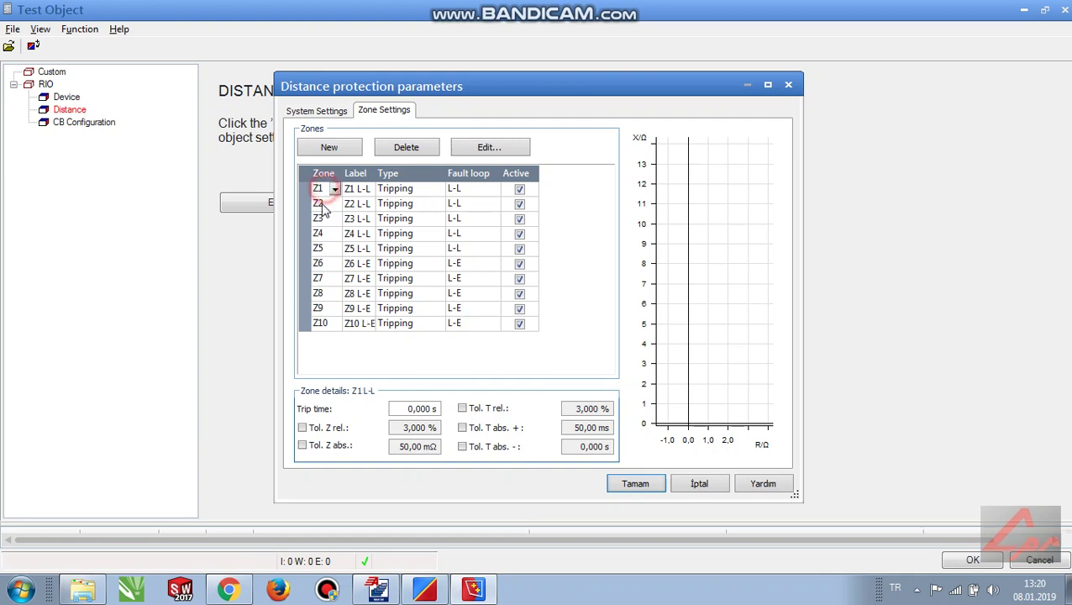
pyautogui.click(324, 218)
pyautogui.click(325, 247)
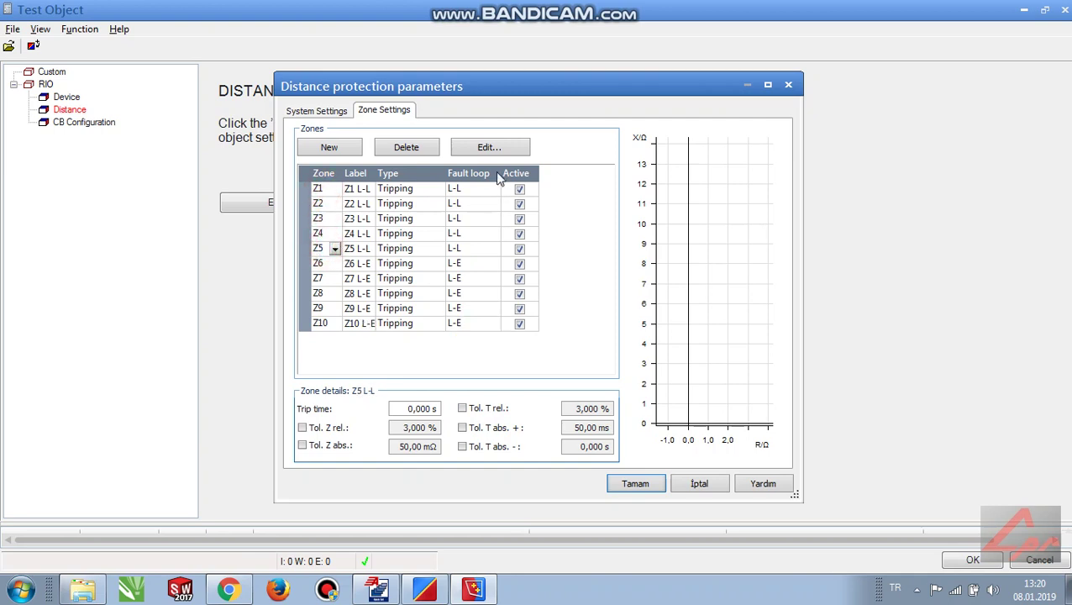
# - Reassign the Z6 L-E row to zone number Z1
pyautogui.click(315, 266)
pyautogui.click(335, 263)
pyautogui.click(335, 276)
pyautogui.click(336, 276)
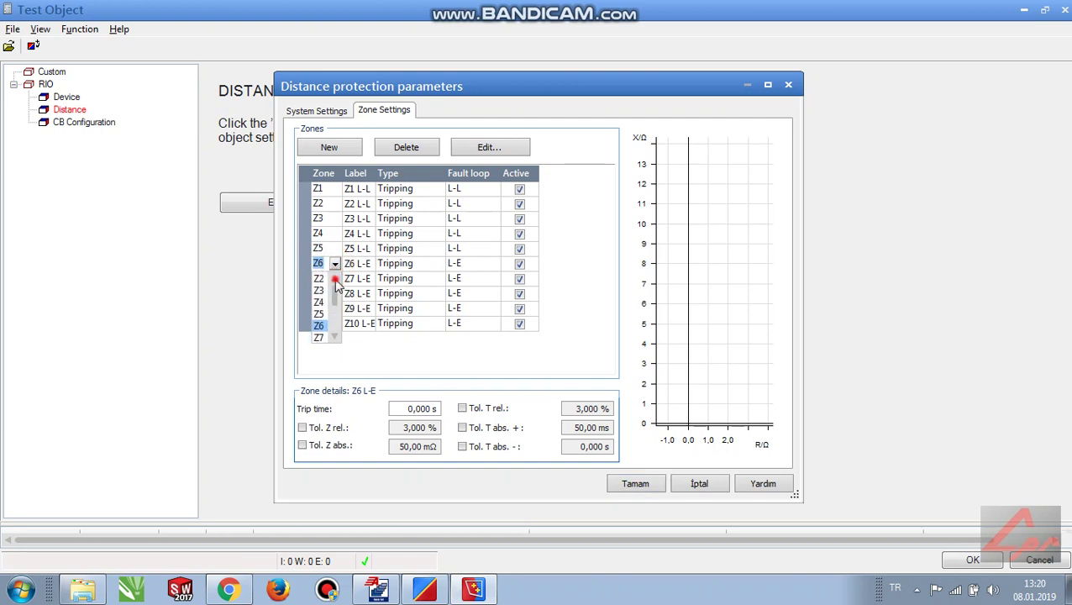
pyautogui.click(335, 276)
pyautogui.click(317, 277)
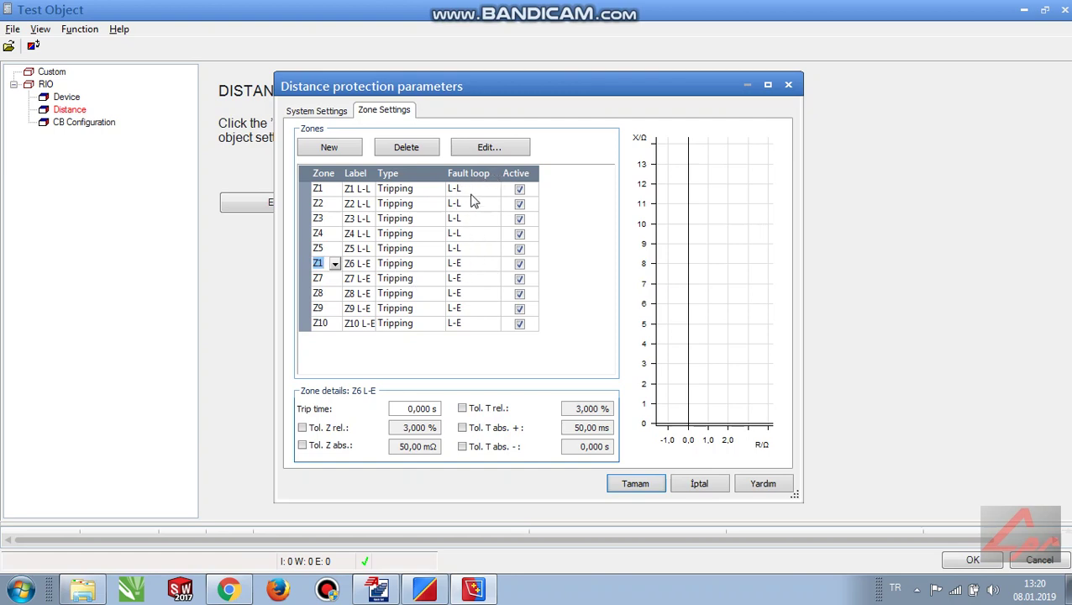
# - Try switching the fault loops of the Z7 L-E and Z1 L-E rows to L-L
pyautogui.click(495, 278)
pyautogui.click(468, 305)
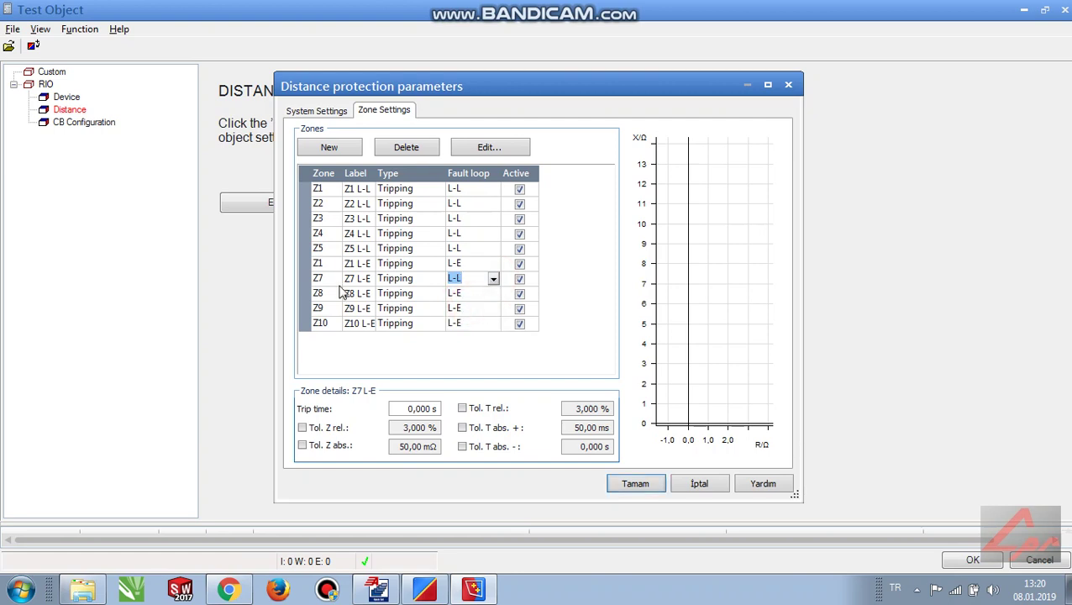
pyautogui.click(492, 267)
pyautogui.click(493, 268)
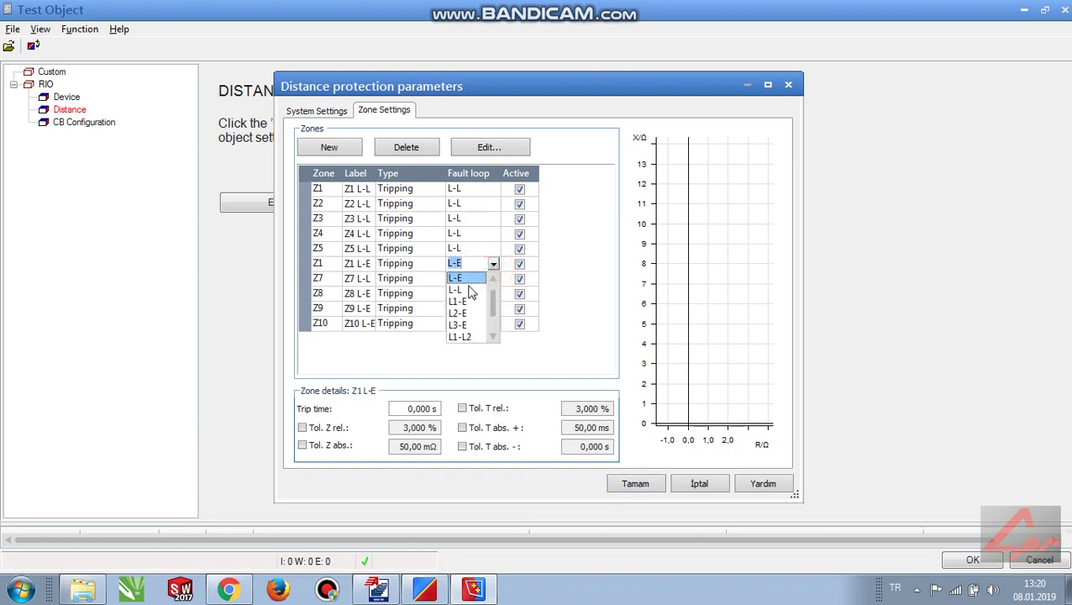
pyautogui.click(472, 291)
pyautogui.click(336, 269)
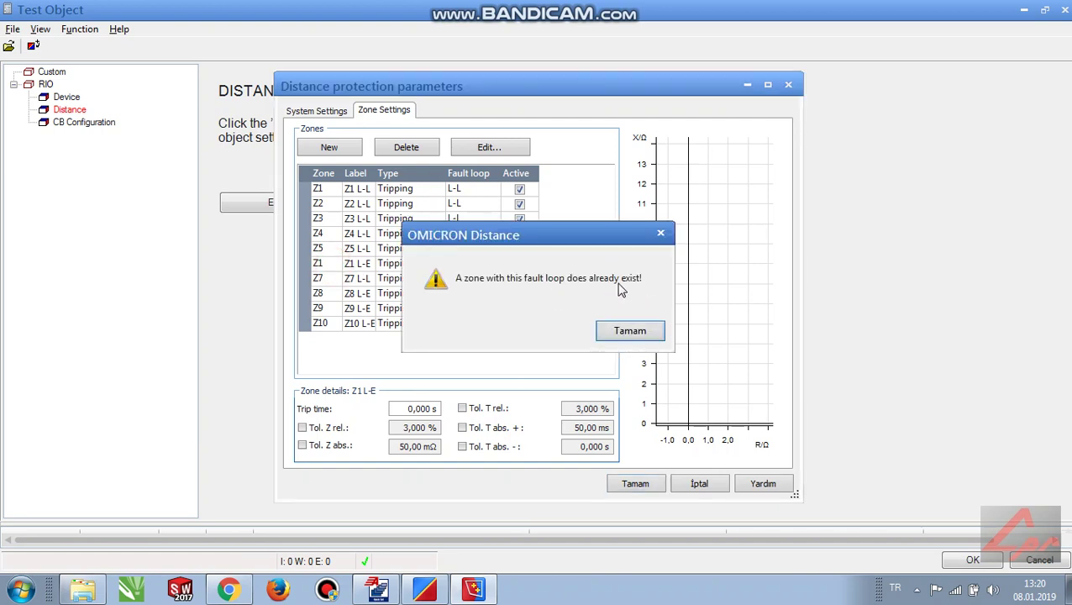
pyautogui.click(632, 332)
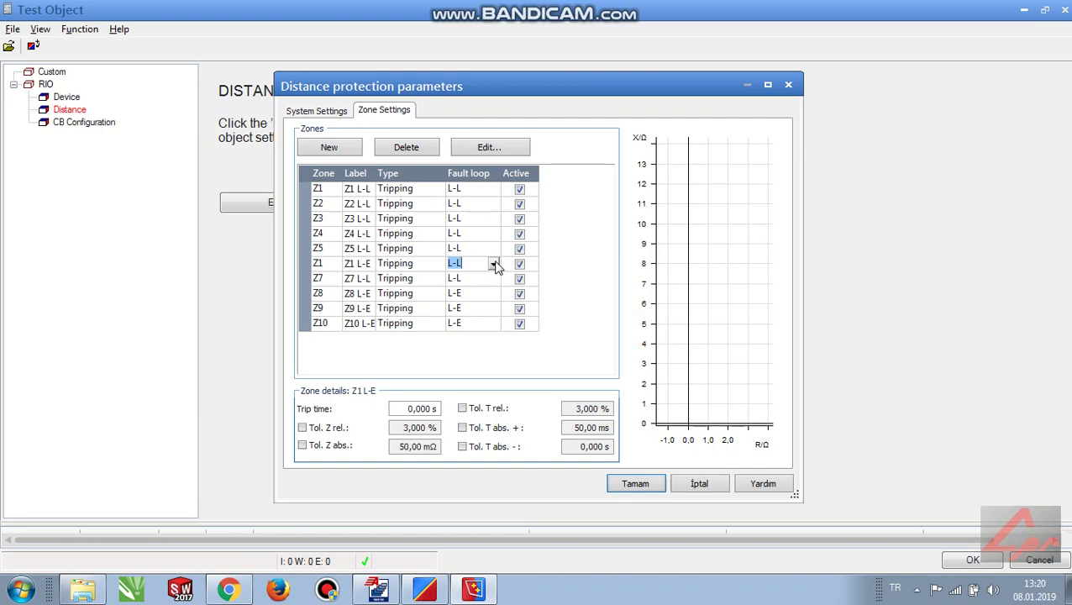
# - Restore the fault loop of the second Z1 row and the Z7 row to L-E
pyautogui.click(494, 264)
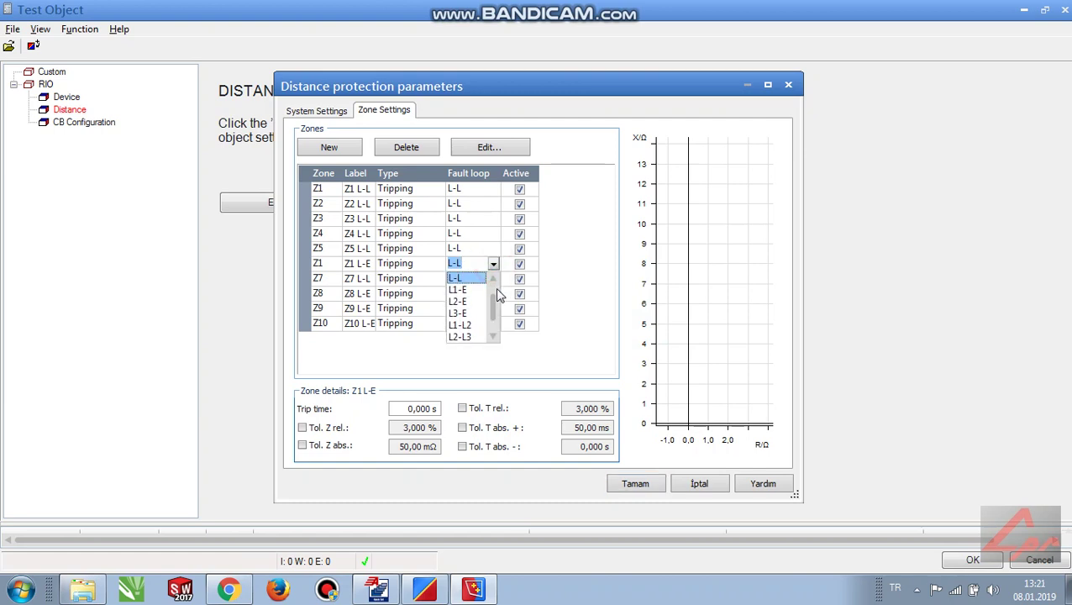
pyautogui.click(463, 293)
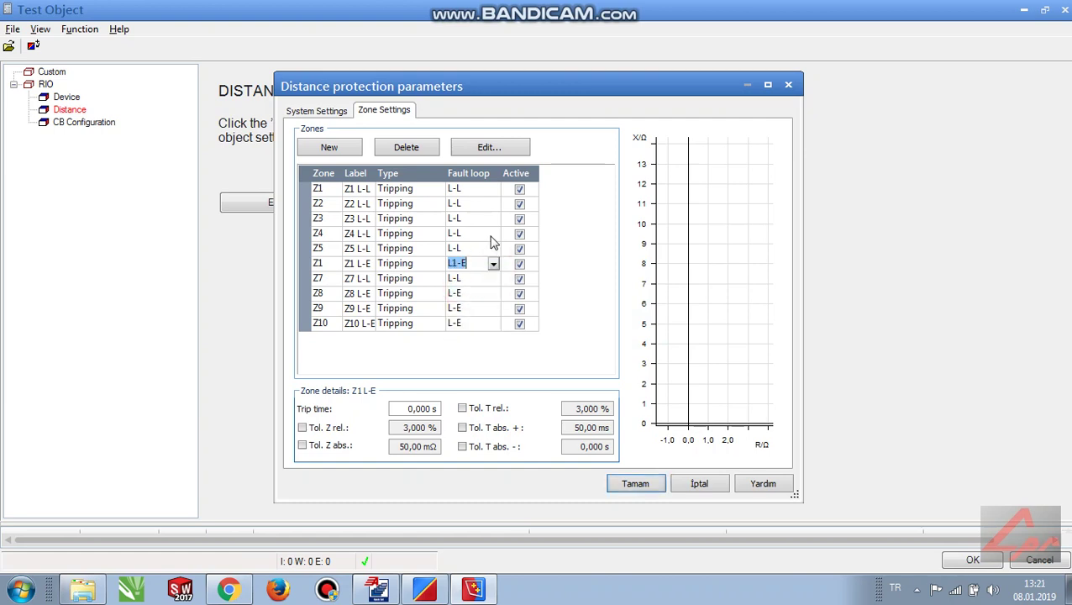
pyautogui.click(494, 264)
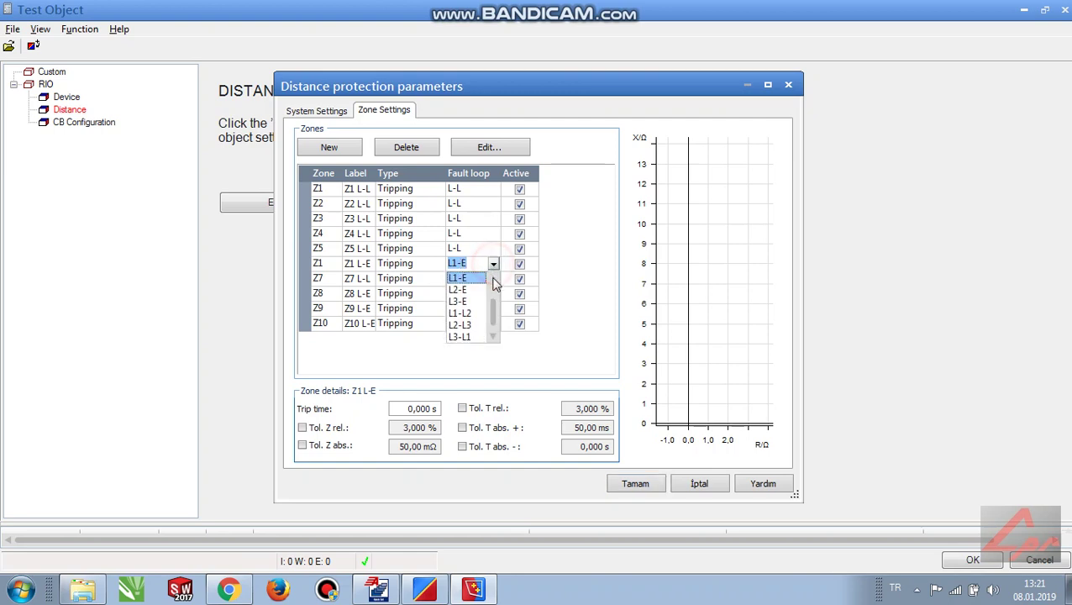
pyautogui.click(494, 277)
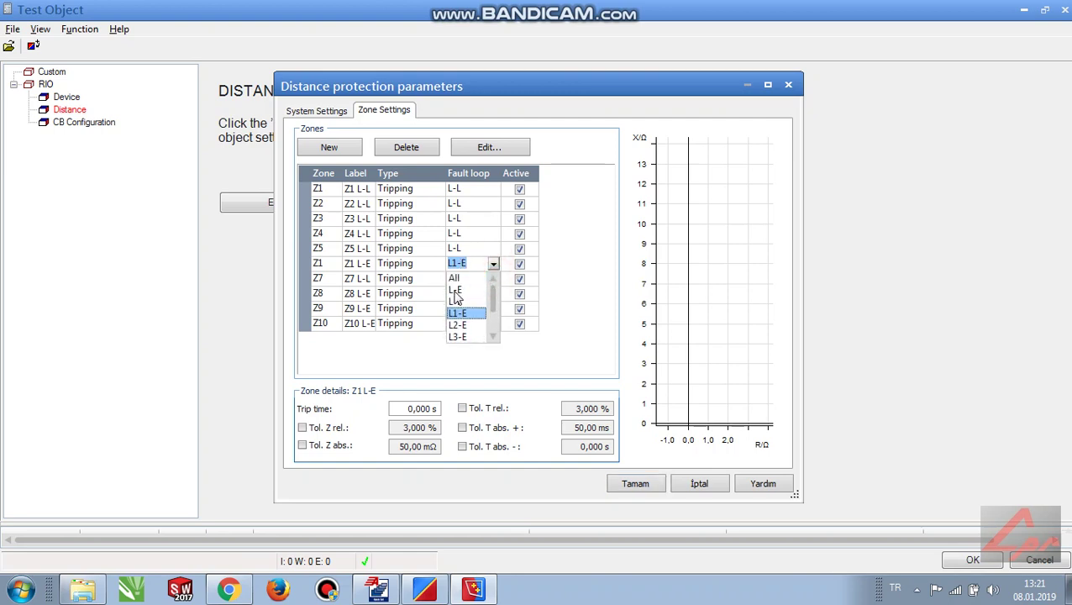
pyautogui.click(452, 291)
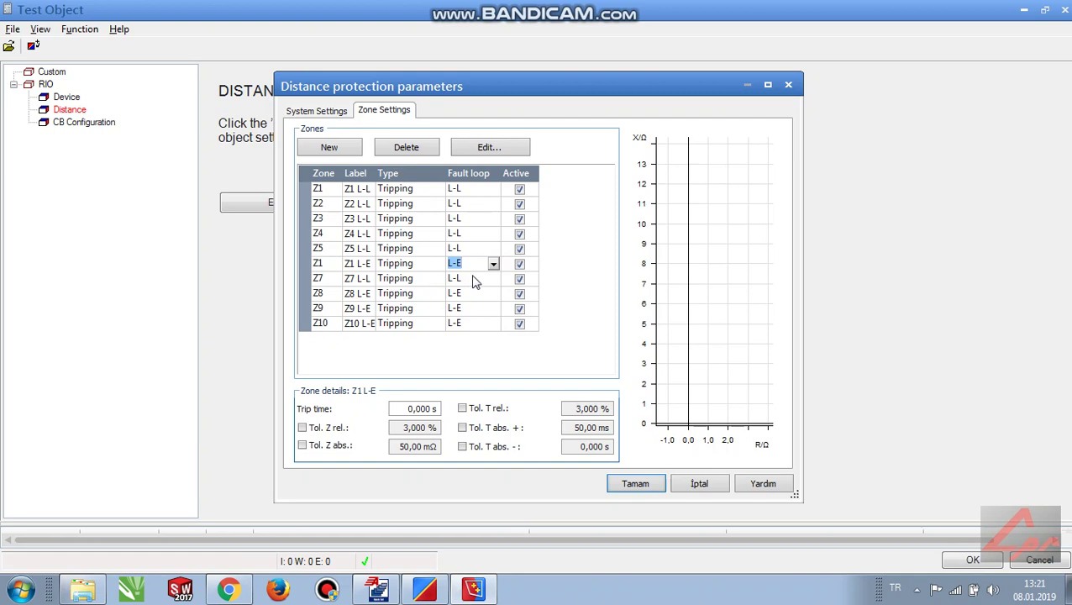
pyautogui.click(473, 279)
pyautogui.click(494, 278)
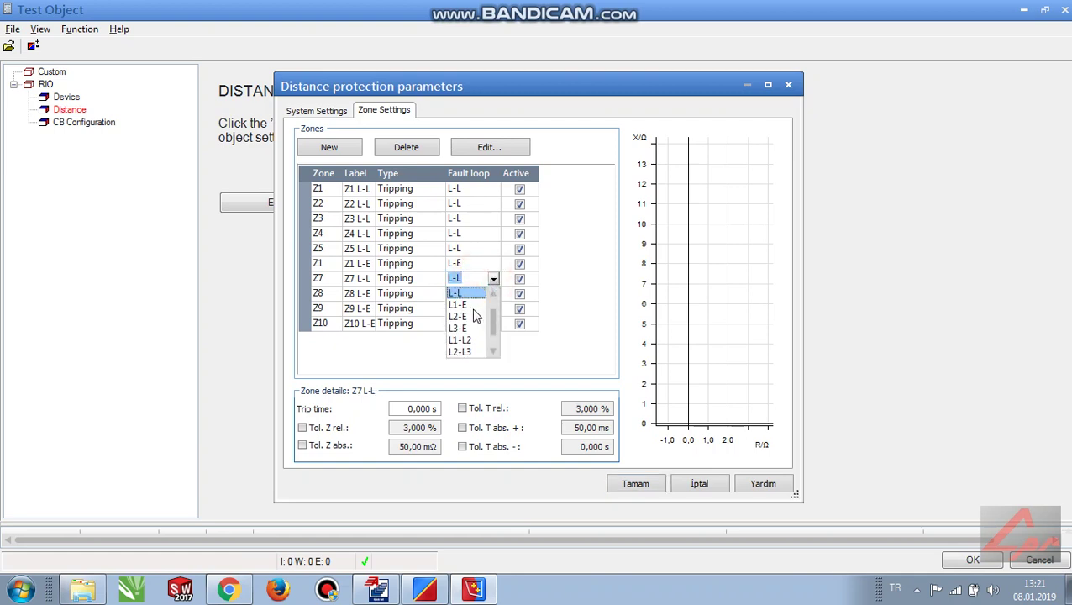
pyautogui.click(493, 292)
pyautogui.click(471, 293)
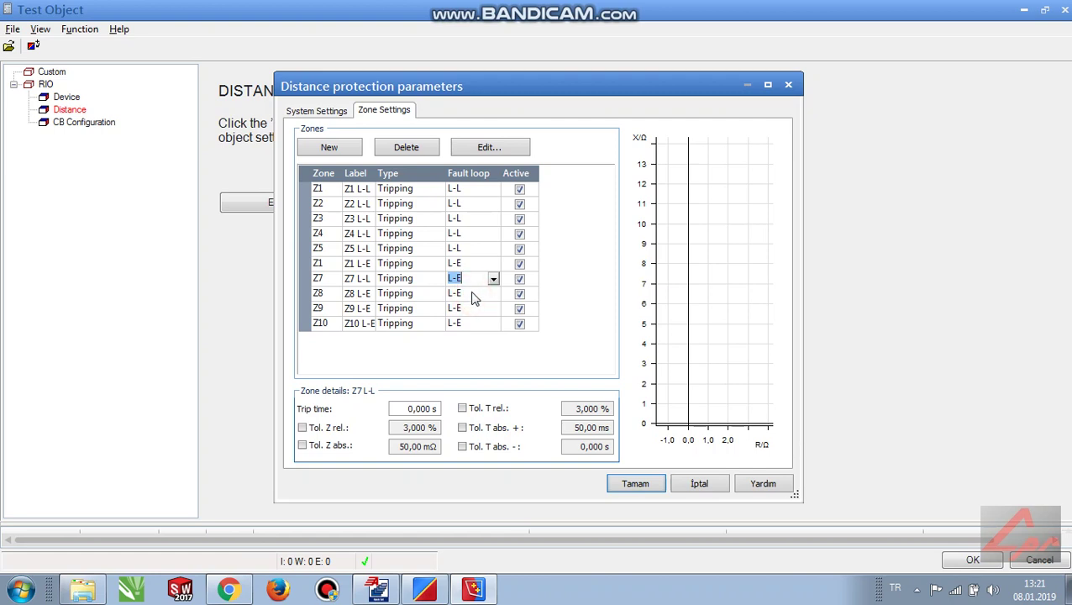
# - Reassign the Z7 L-E row to zone number Z2
pyautogui.click(334, 278)
pyautogui.click(334, 278)
pyautogui.click(334, 293)
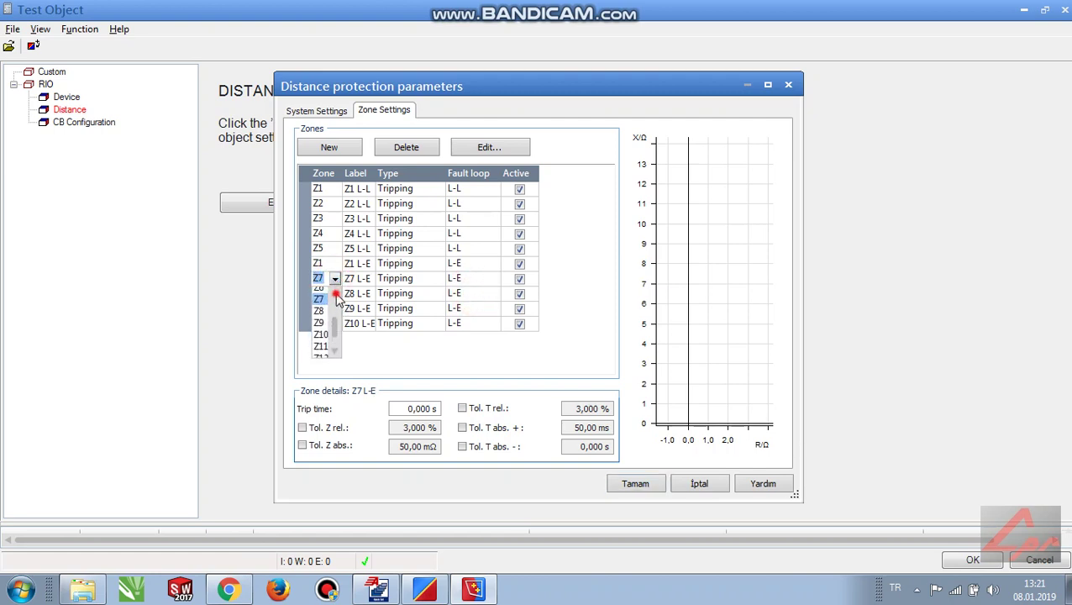
pyautogui.click(334, 294)
pyautogui.click(335, 293)
pyautogui.click(335, 293)
pyautogui.click(335, 295)
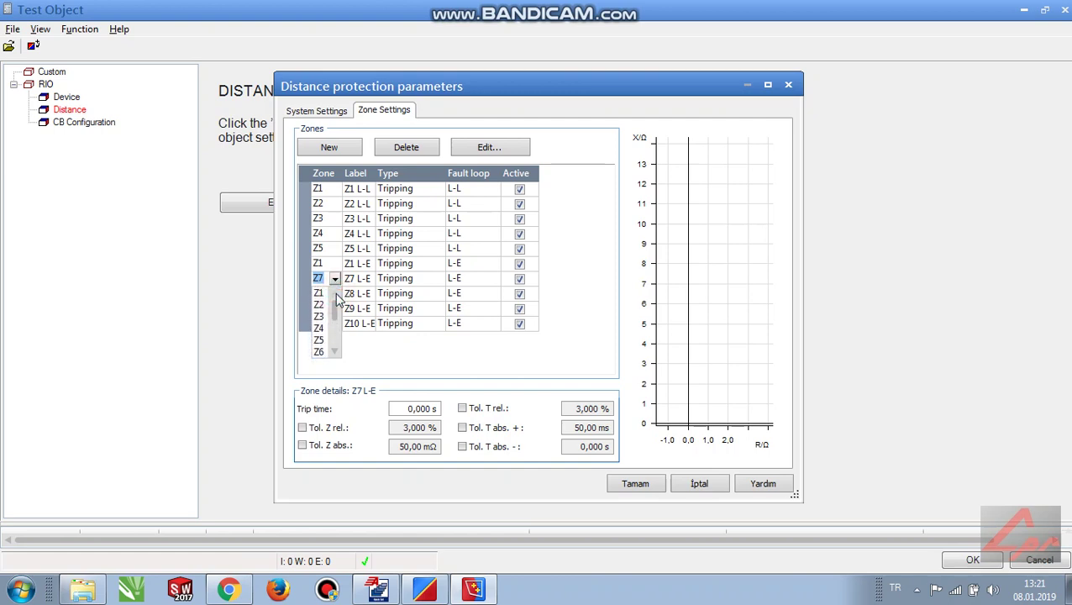
pyautogui.click(336, 294)
pyautogui.click(321, 305)
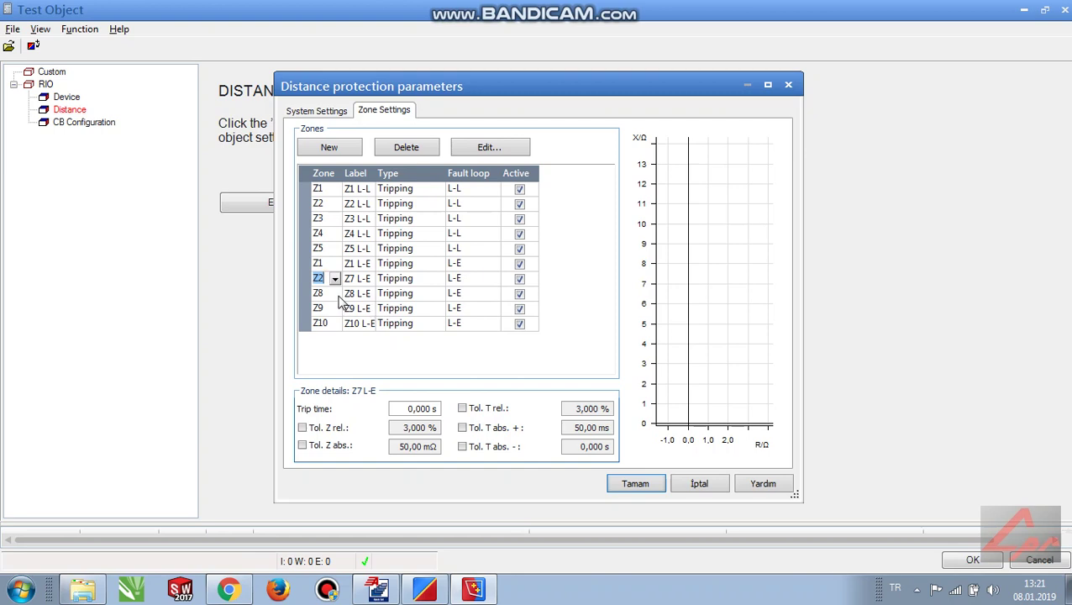
# - Reassign the Z8 L-E row to zone number Z3
pyautogui.click(340, 296)
pyautogui.click(340, 296)
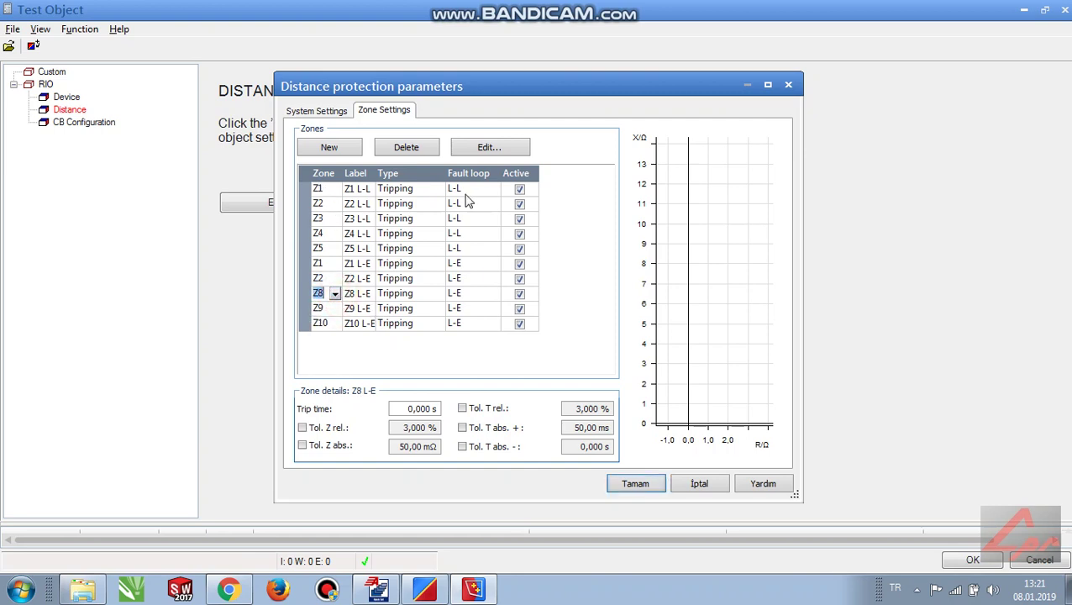
pyautogui.click(334, 293)
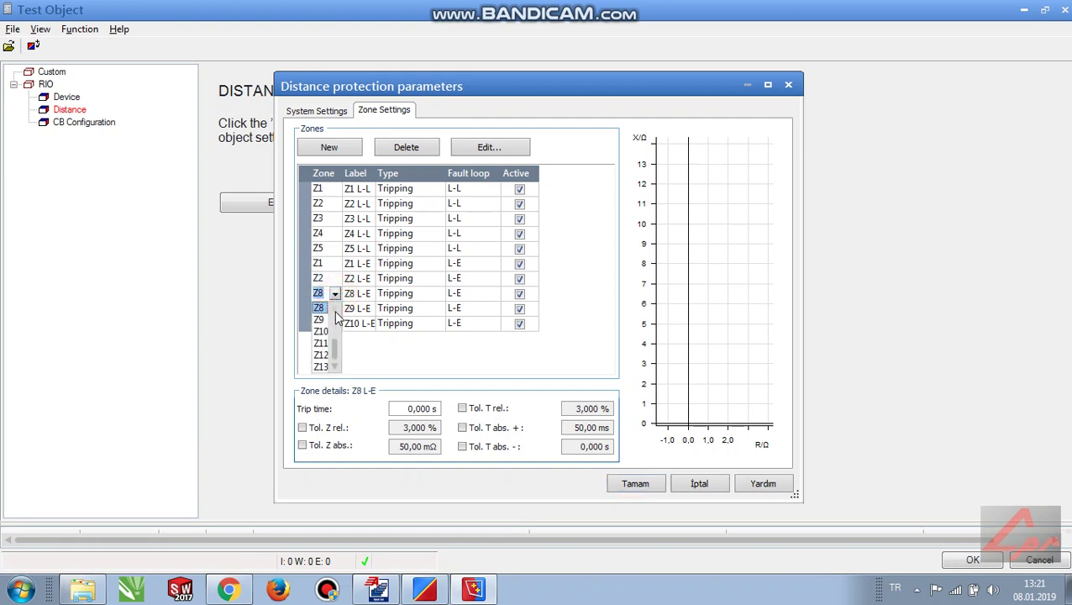
pyautogui.scroll(5, 323, 319)
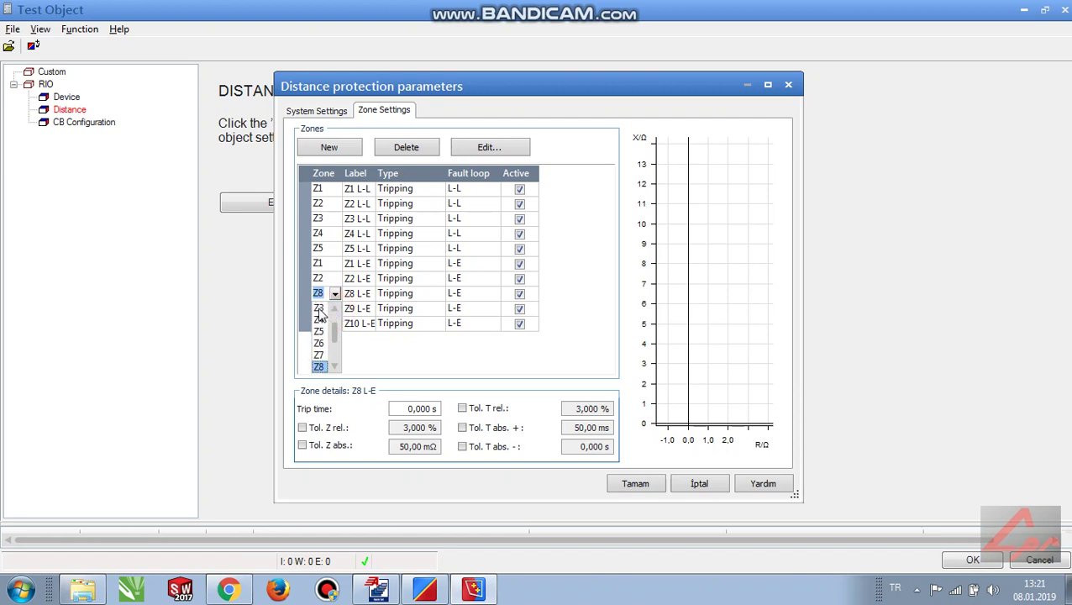
pyautogui.click(319, 309)
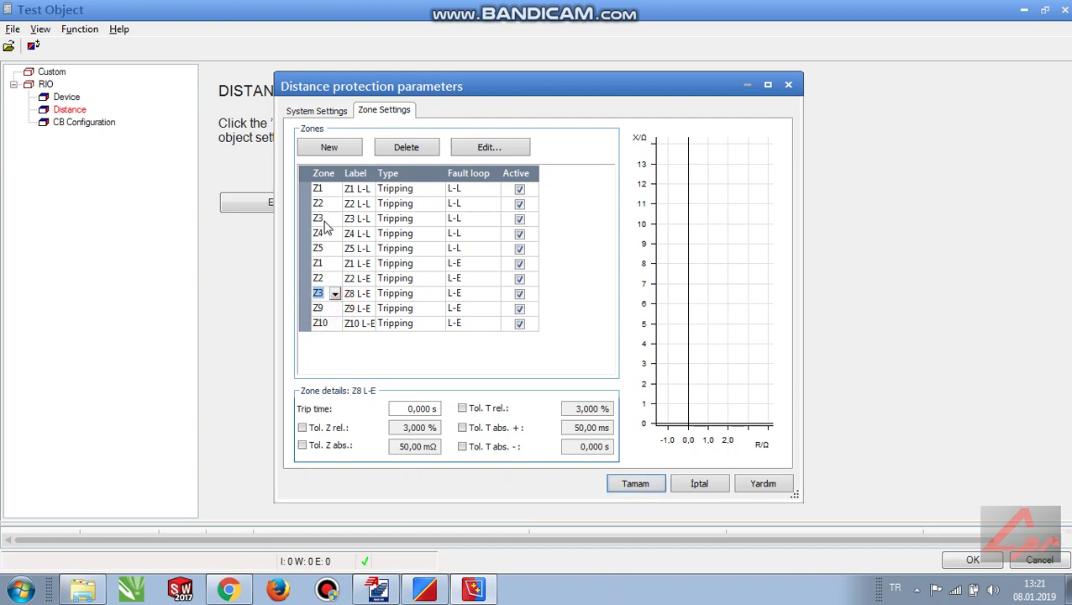
# - Reassign the Z9 L-E row to zone number Z4
pyautogui.click(337, 308)
pyautogui.click(334, 308)
pyautogui.scroll(3, 335, 330)
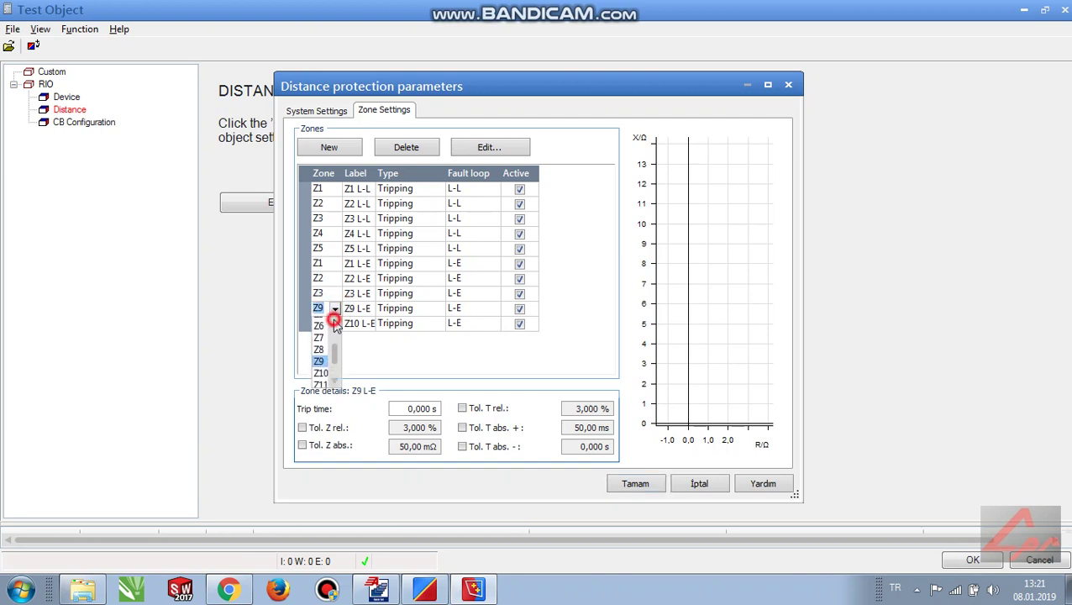
pyautogui.scroll(1, 335, 326)
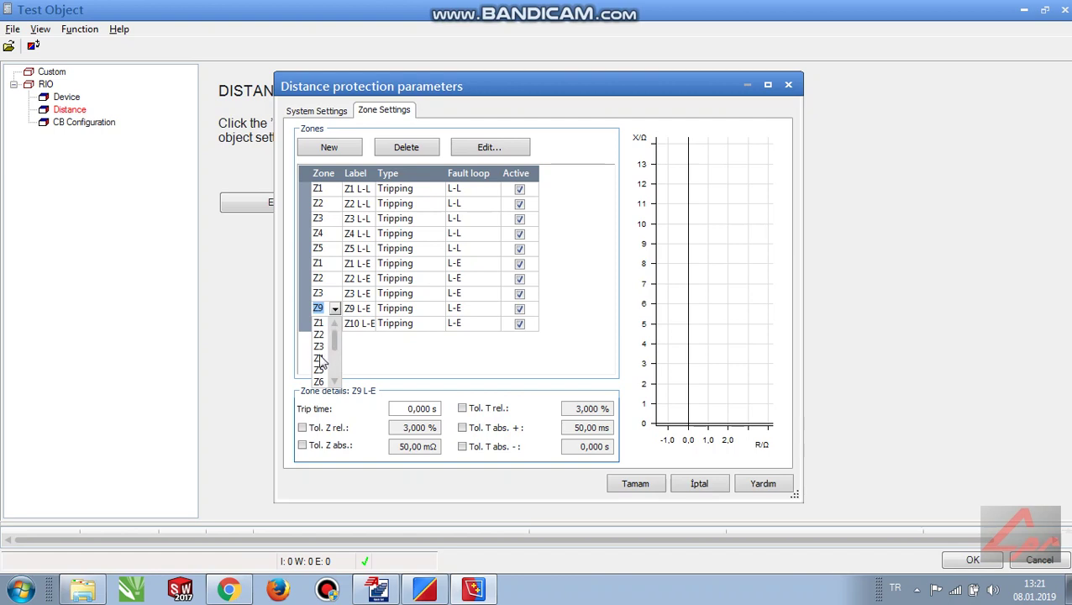
pyautogui.click(319, 358)
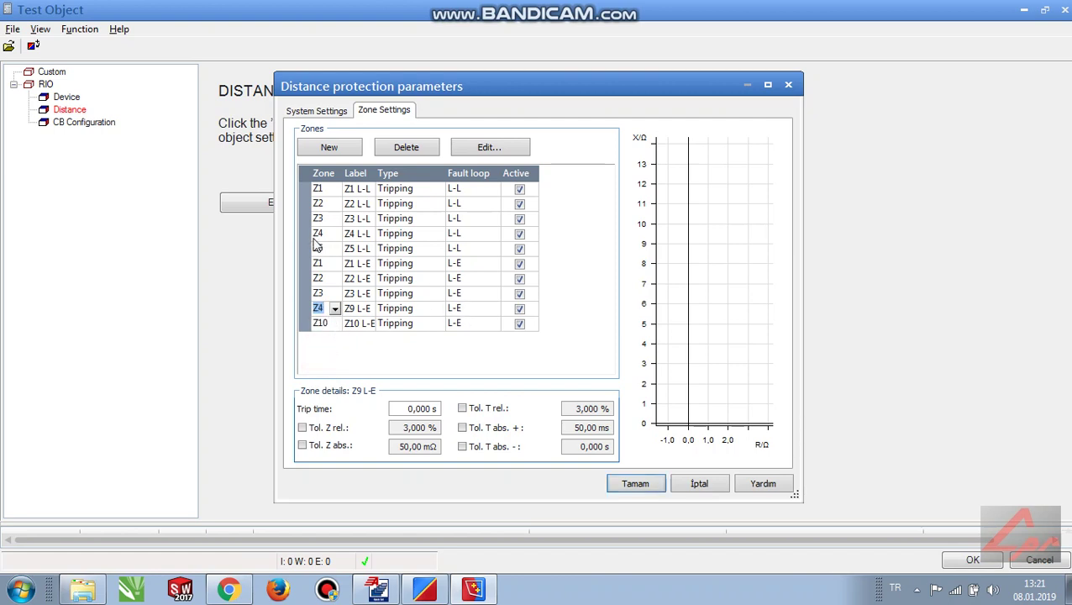
# - Reassign the Z10 L-E row to zone number Z5
pyautogui.click(334, 323)
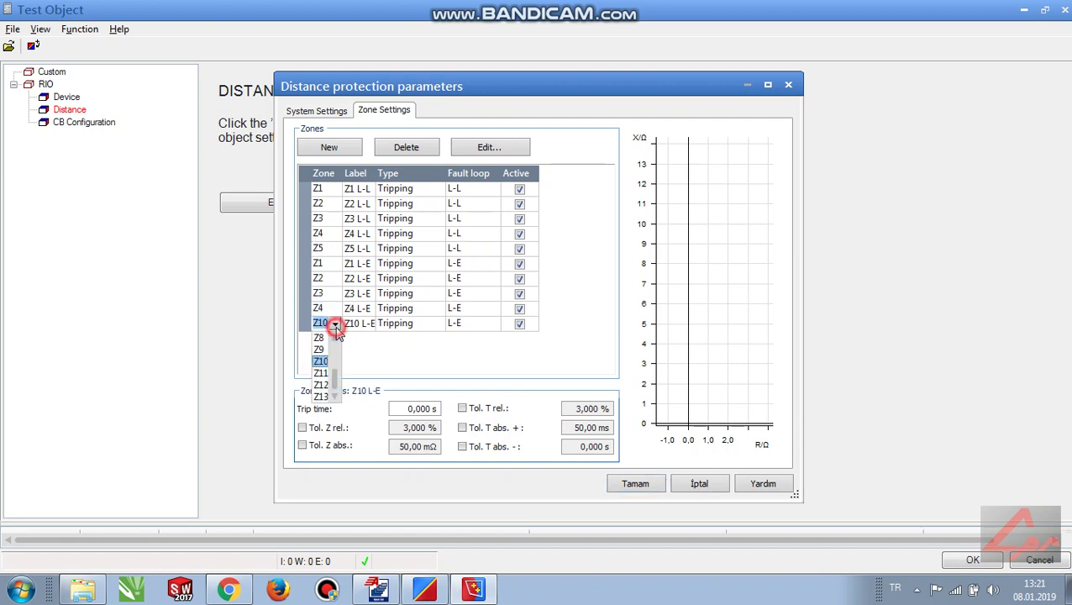
pyautogui.click(333, 342)
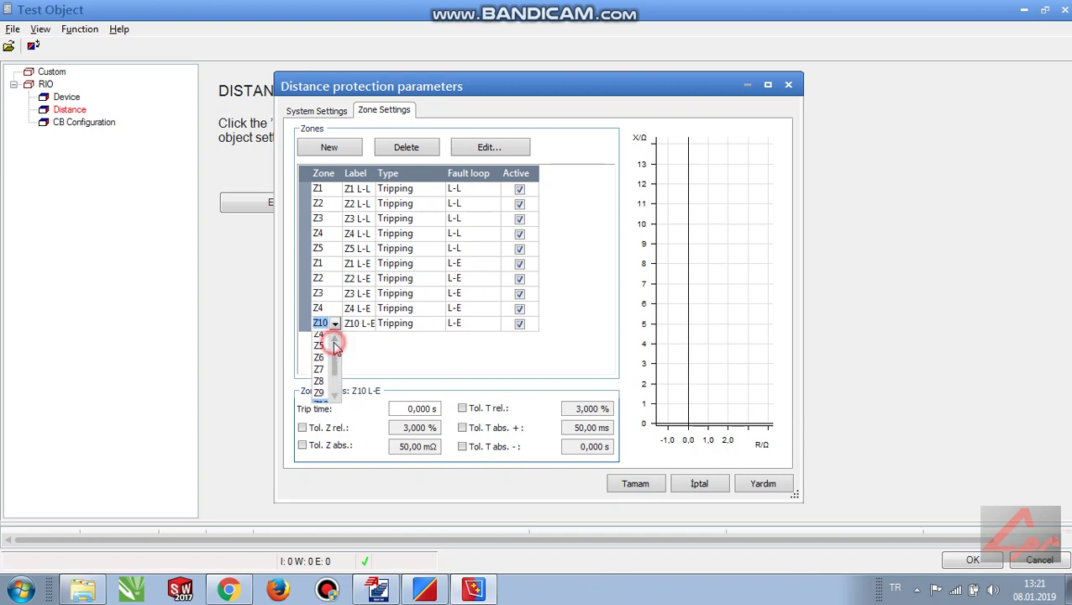
pyautogui.click(319, 352)
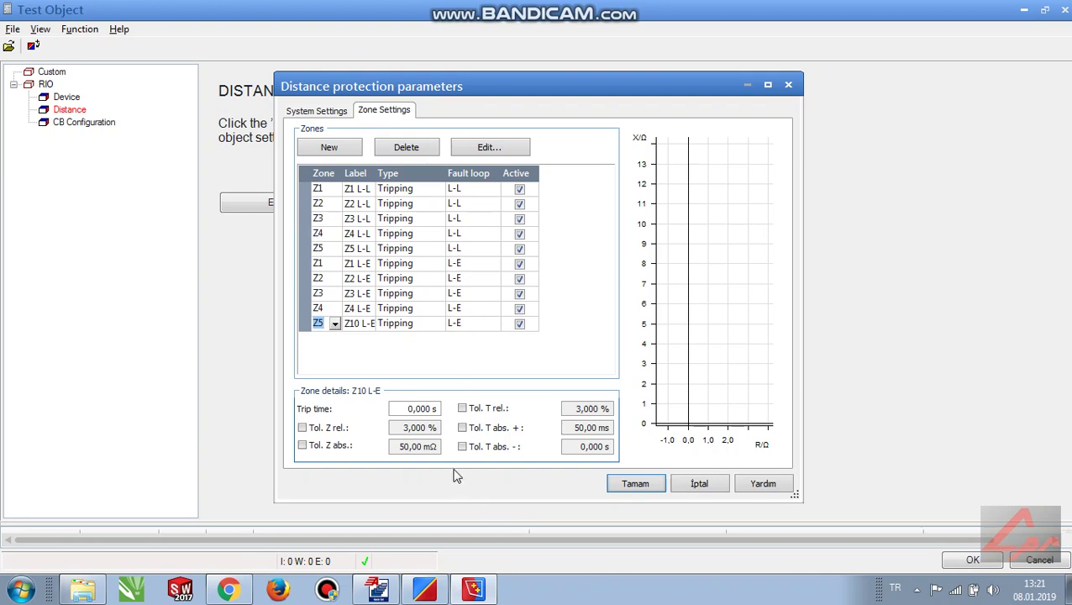
pyautogui.press('Return')
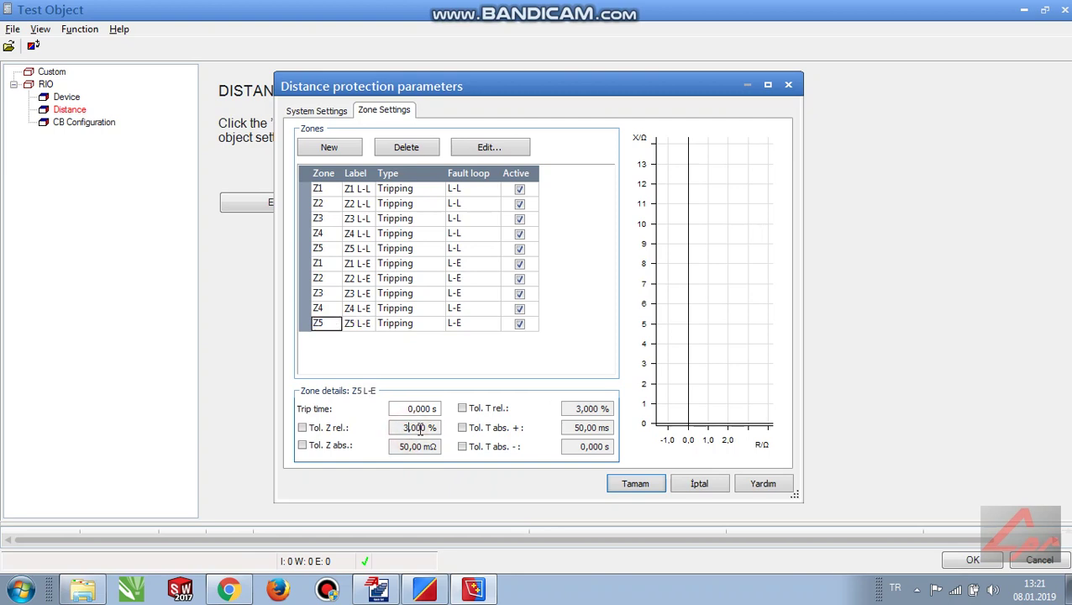
# - Check the system-level tolerance settings against the zone tolerances and return to the zone list
pyautogui.doubleClick(402, 428)
pyautogui.click(308, 113)
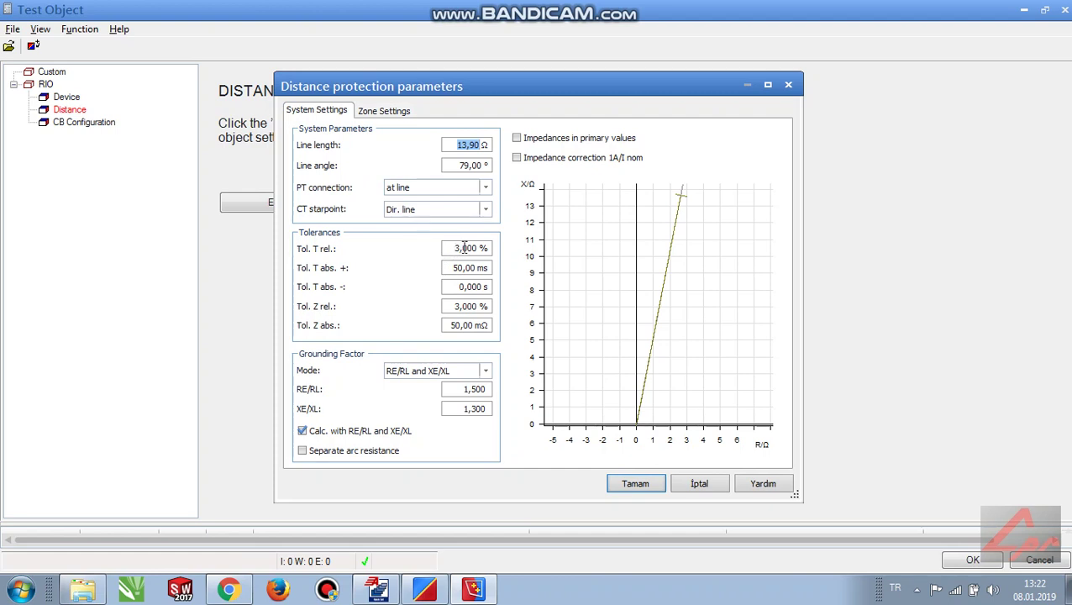
pyautogui.click(375, 112)
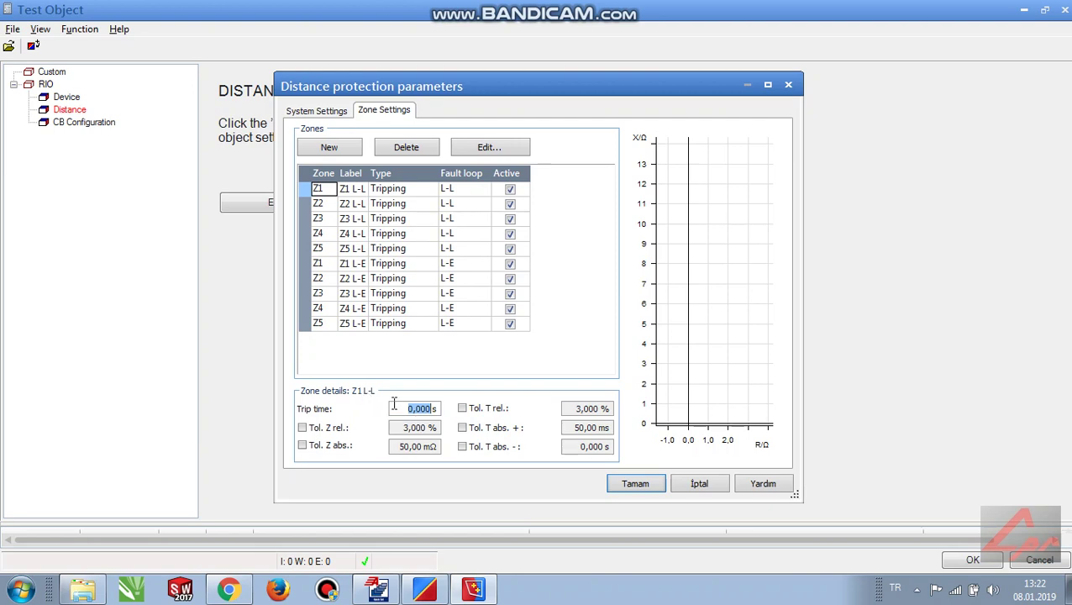
# - Set the trip time of the Z1 L-L zone to 0 s
pyautogui.write('3')
pyautogui.click(458, 367)
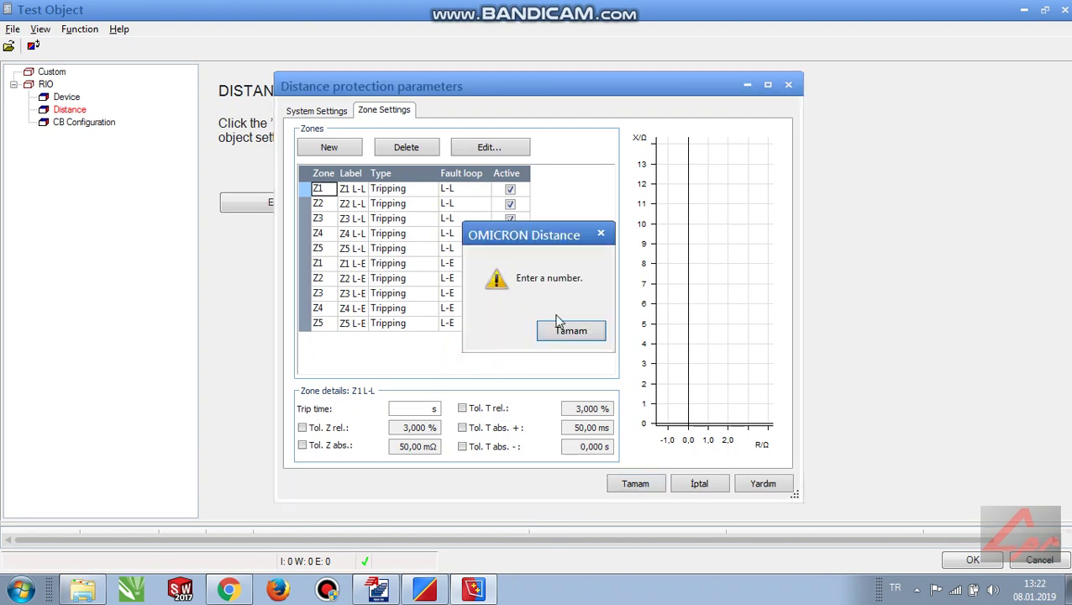
pyautogui.click(559, 340)
pyautogui.click(558, 339)
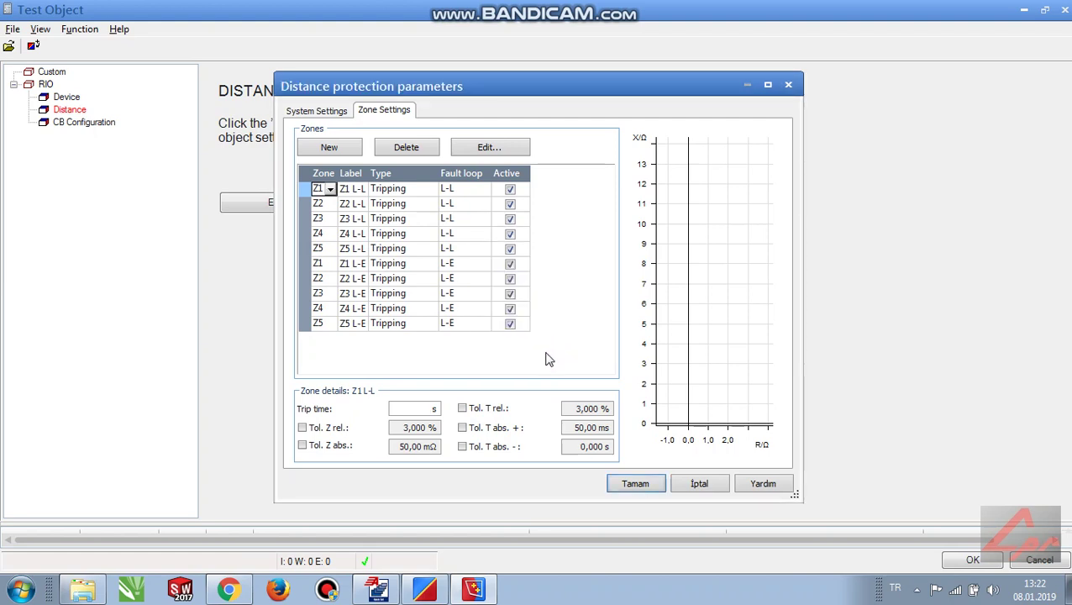
pyautogui.write('0')
pyautogui.press('Tab')
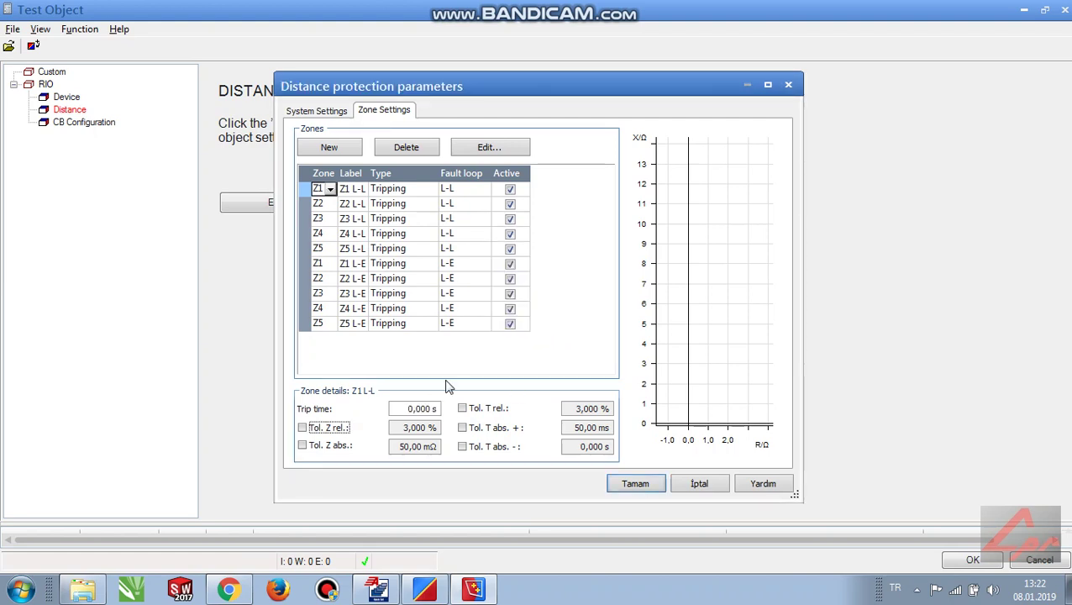